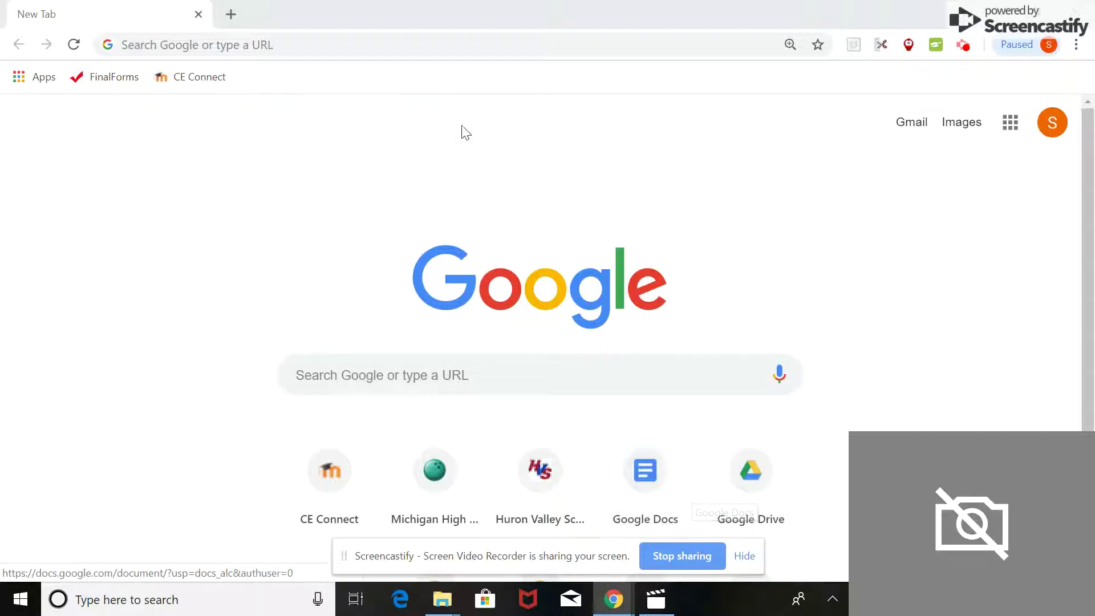
# Step: Search the web for "new google sites" and open the new Google Sites result
pyautogui.click(465, 49)
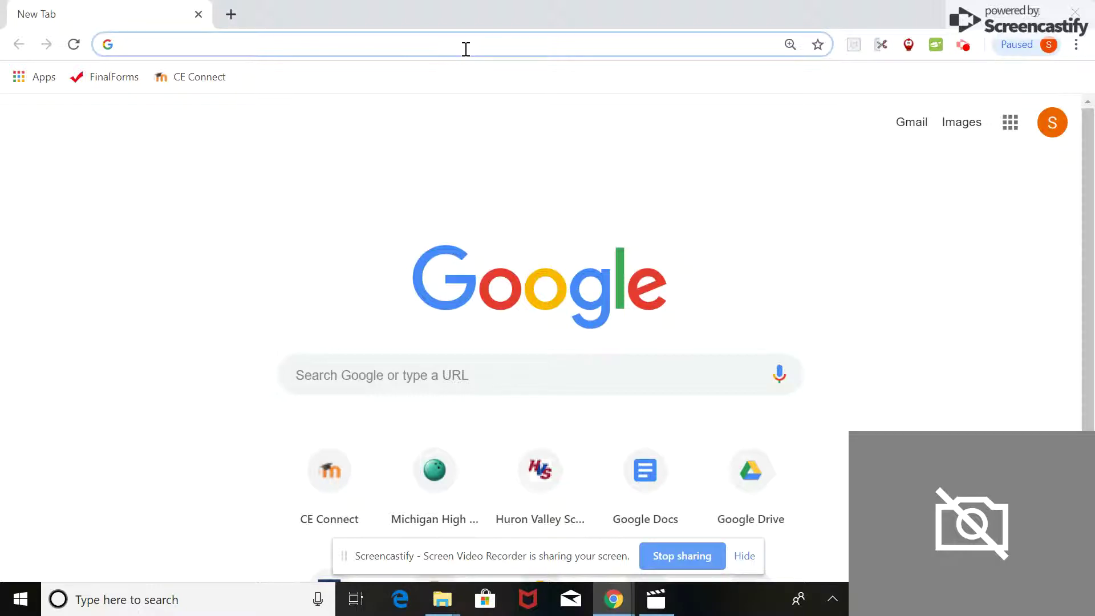
pyautogui.write('new goog')
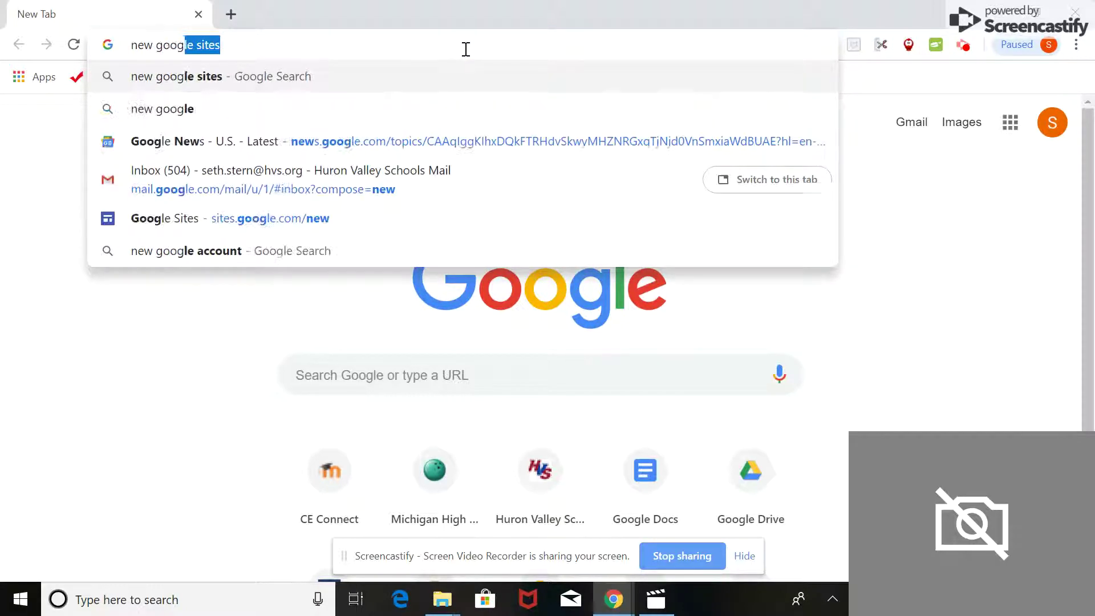
pyautogui.write('le ')
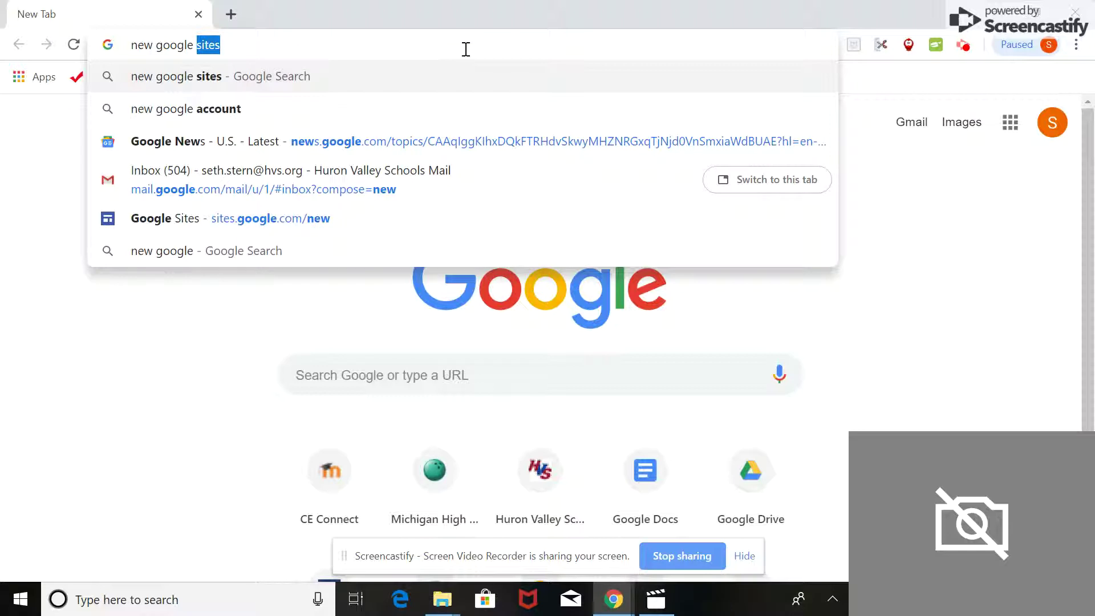
pyautogui.write('sites')
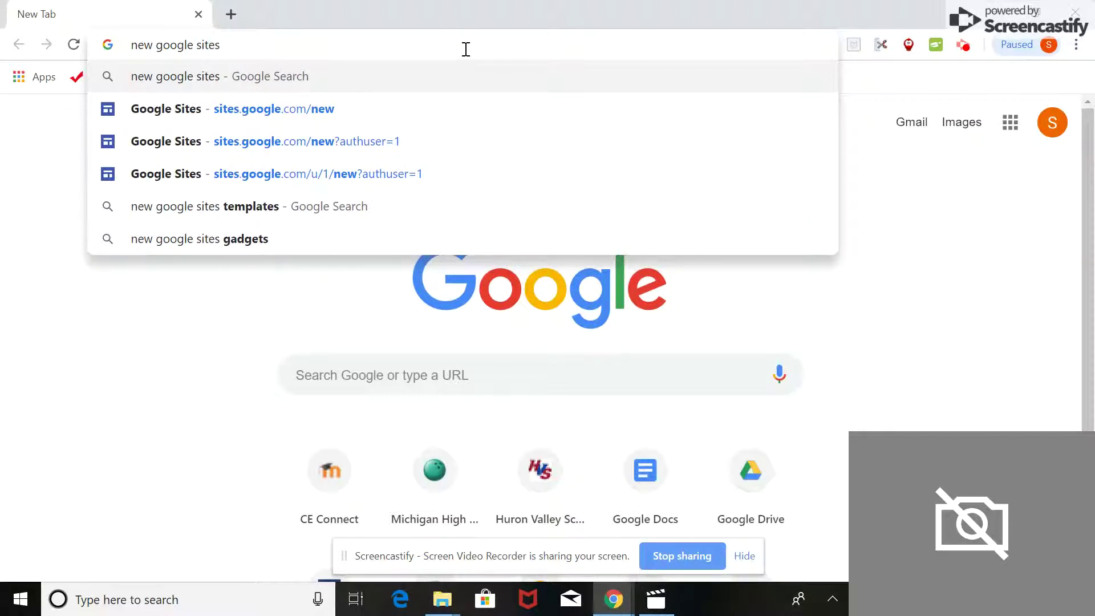
pyautogui.press('Return')
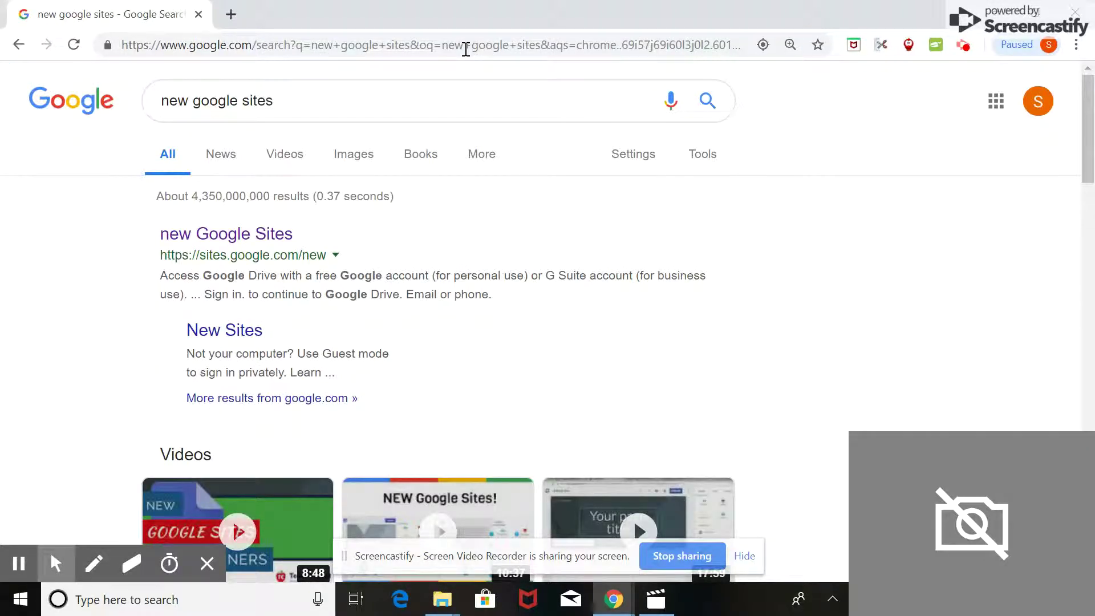
pyautogui.click(257, 236)
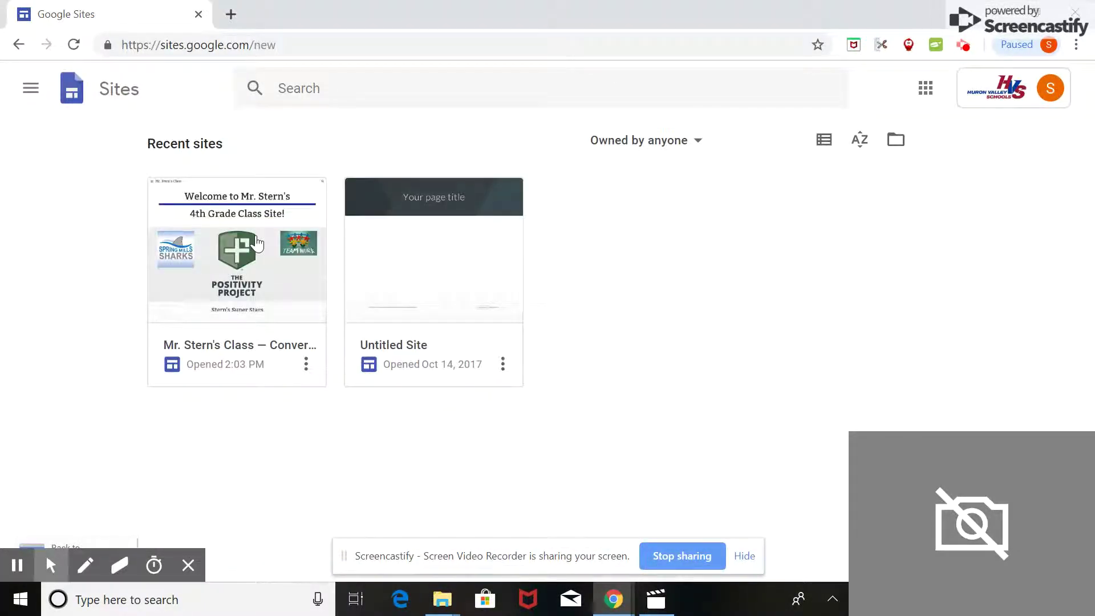
# Step: Create a new blank site from the Google Sites home page
pyautogui.click(237, 303)
pyautogui.click(31, 84)
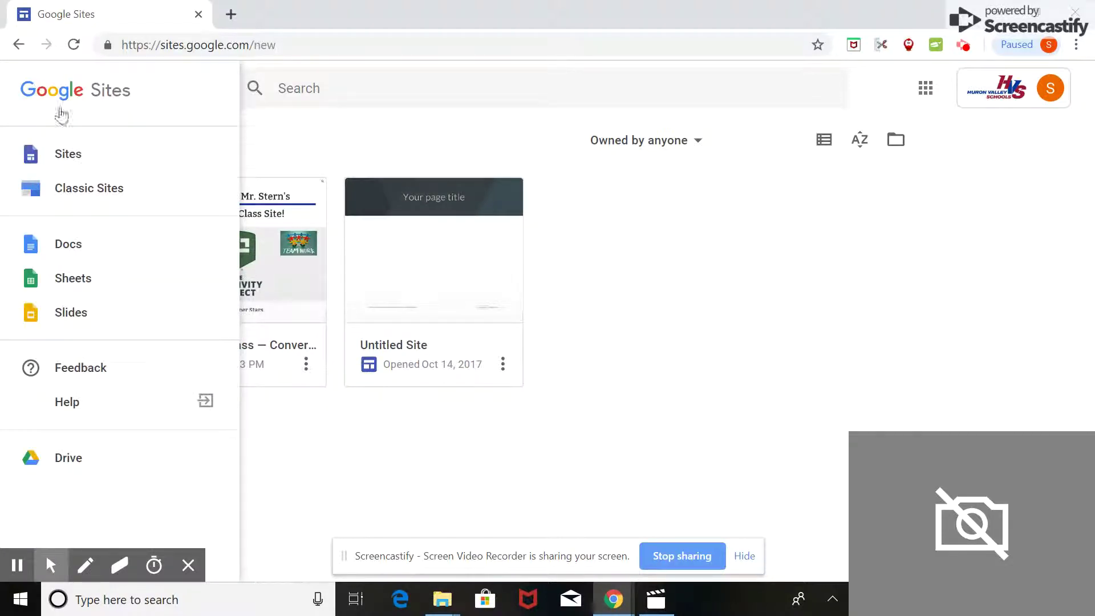
pyautogui.click(639, 369)
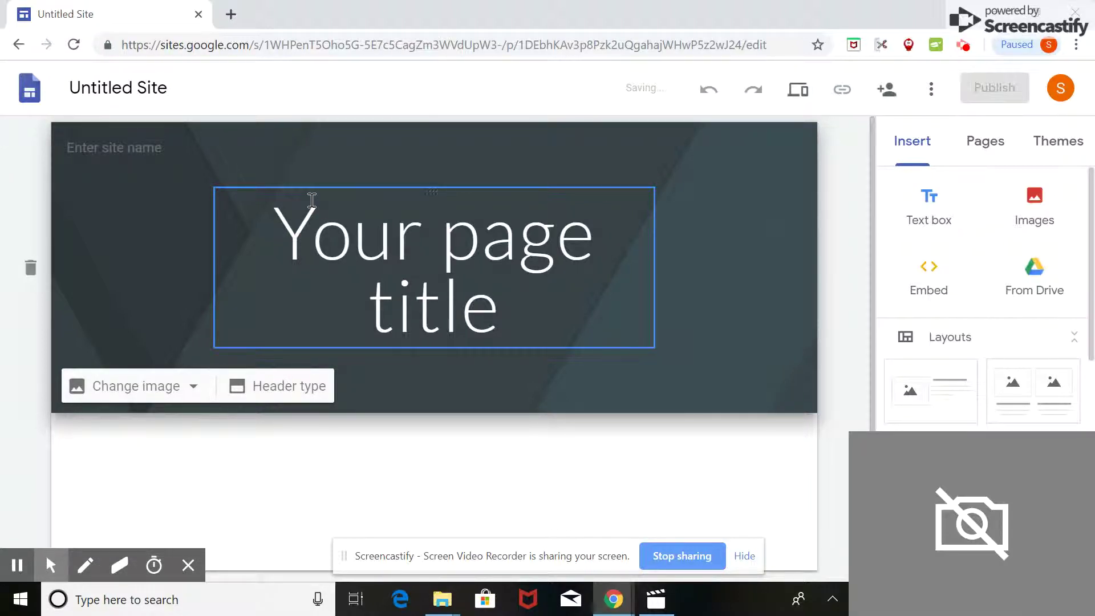
# Step: Rename the untitled site as Example
pyautogui.click(160, 98)
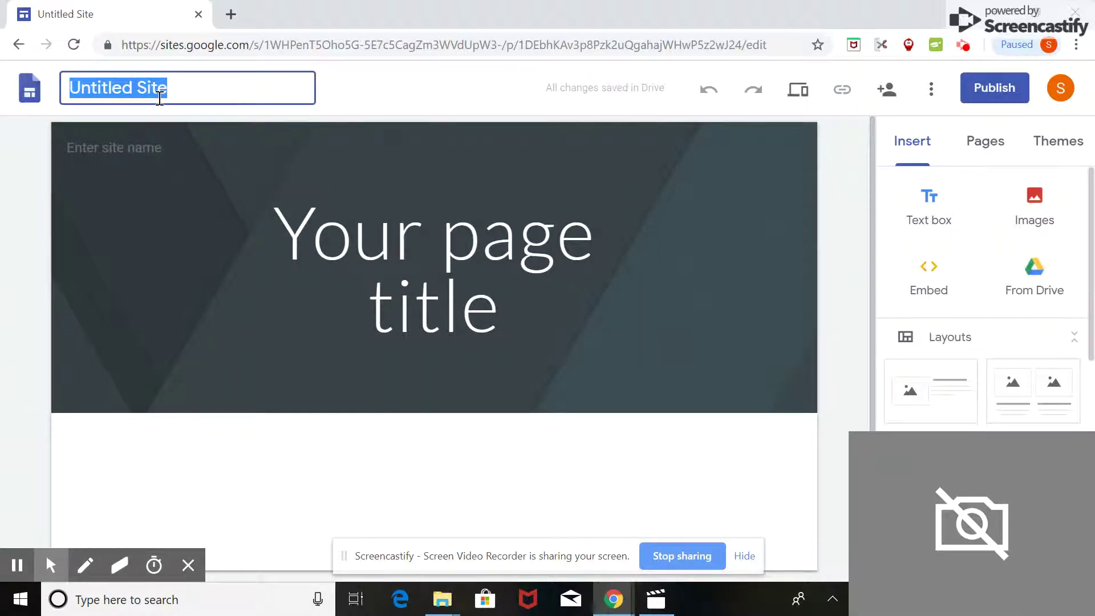
pyautogui.write('E')
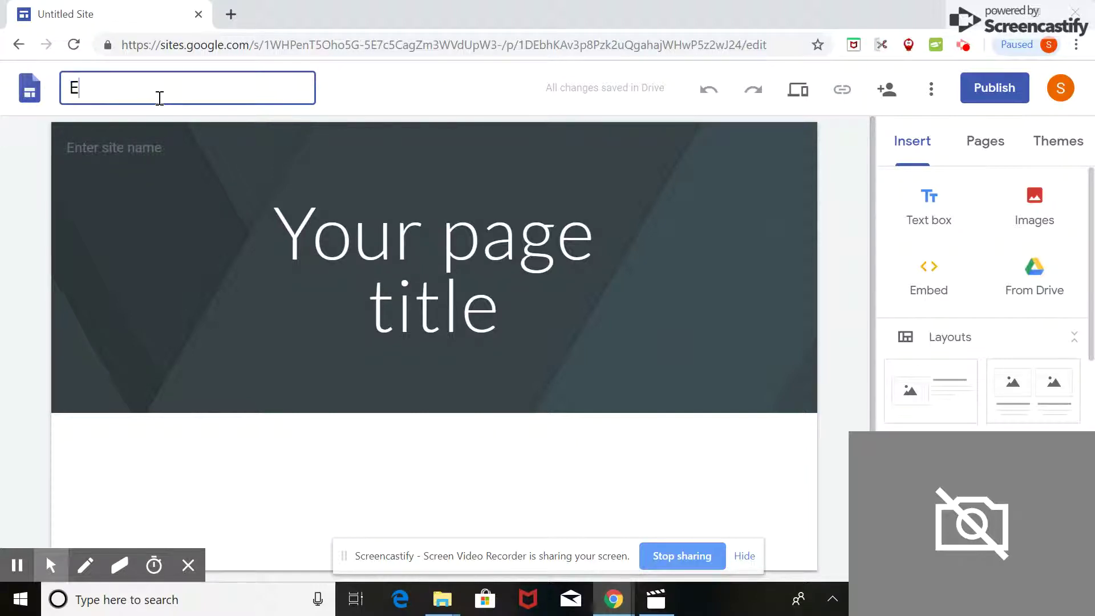
pyautogui.write('xample')
pyautogui.press('Return')
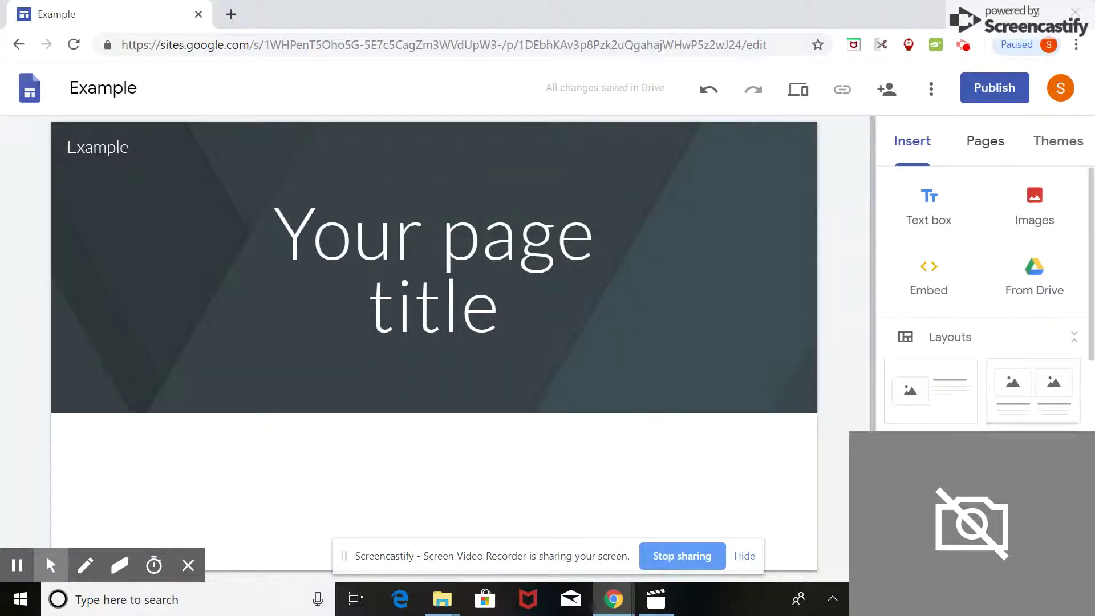
# Step: Add a new page named Planner to the site
pyautogui.scroll(-5, 971, 350)
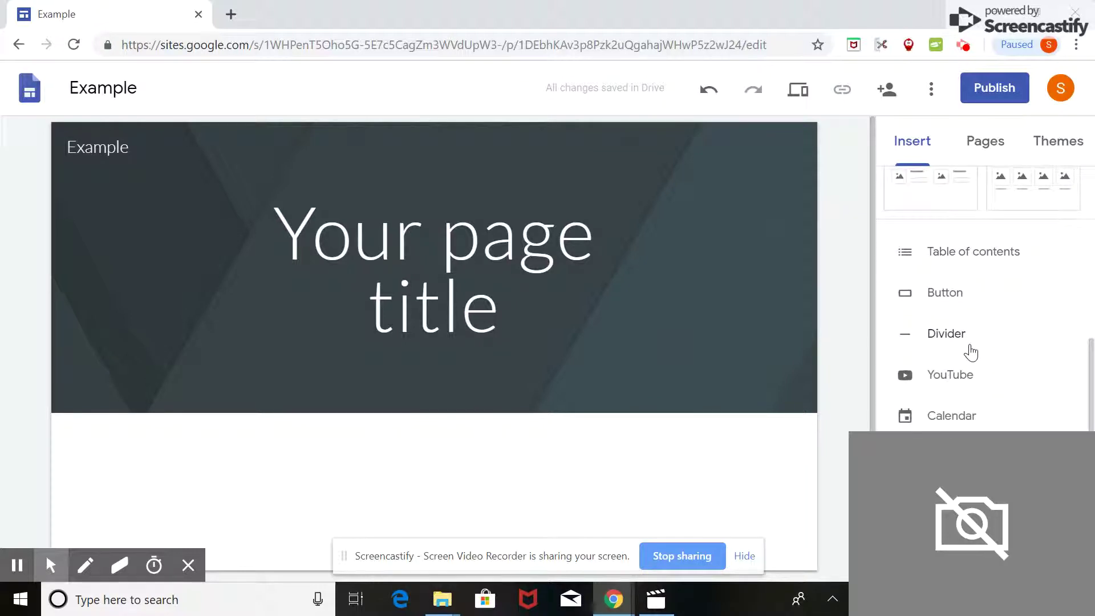
pyautogui.scroll(-2, 970, 350)
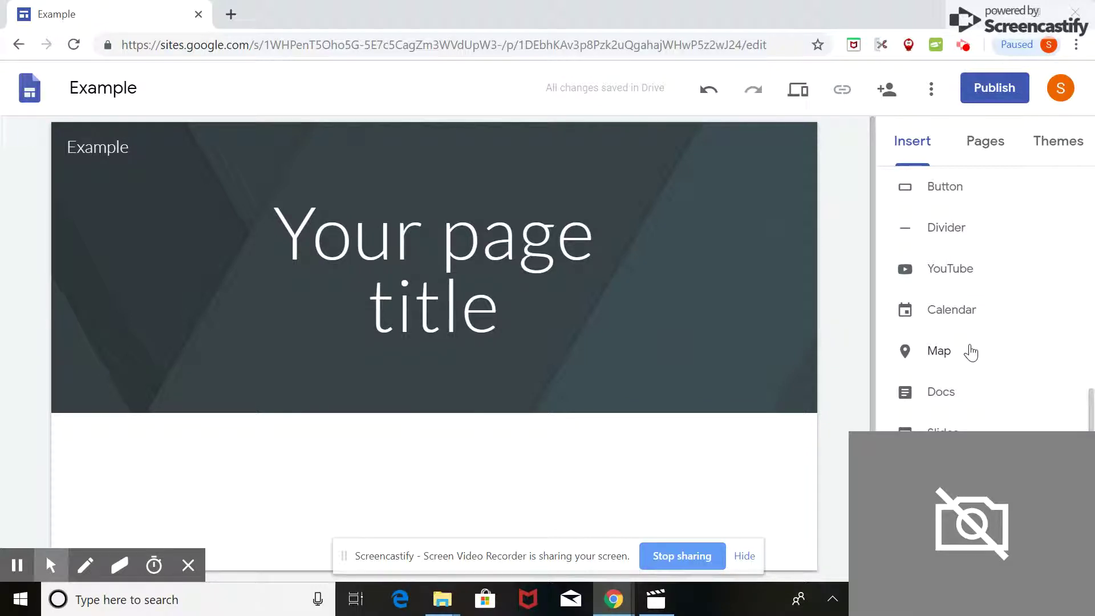
pyautogui.scroll(6, 967, 425)
pyautogui.click(999, 147)
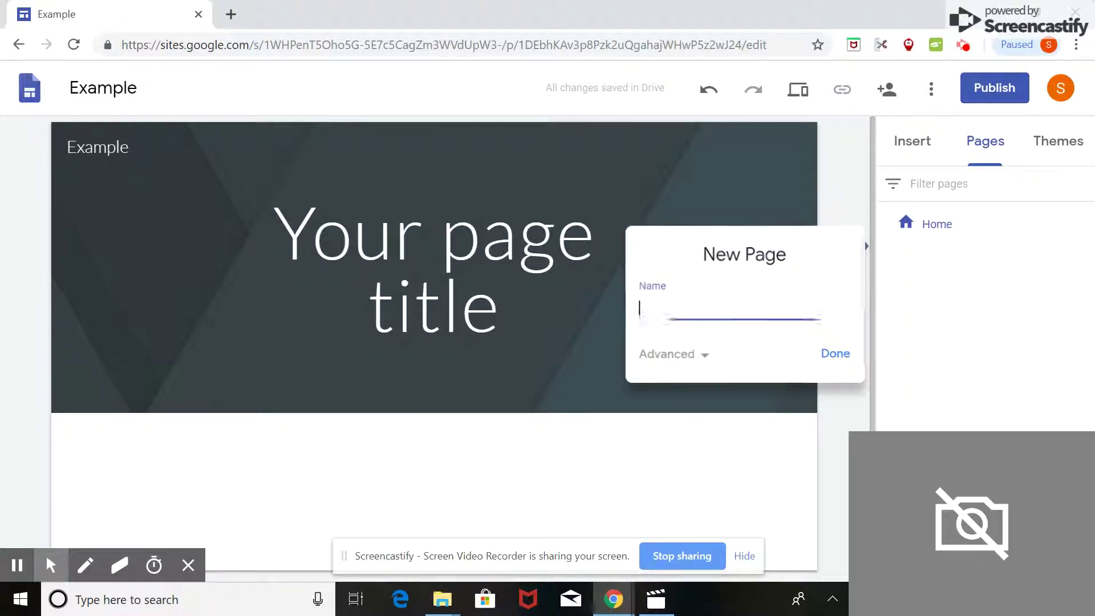
pyautogui.write('nner')
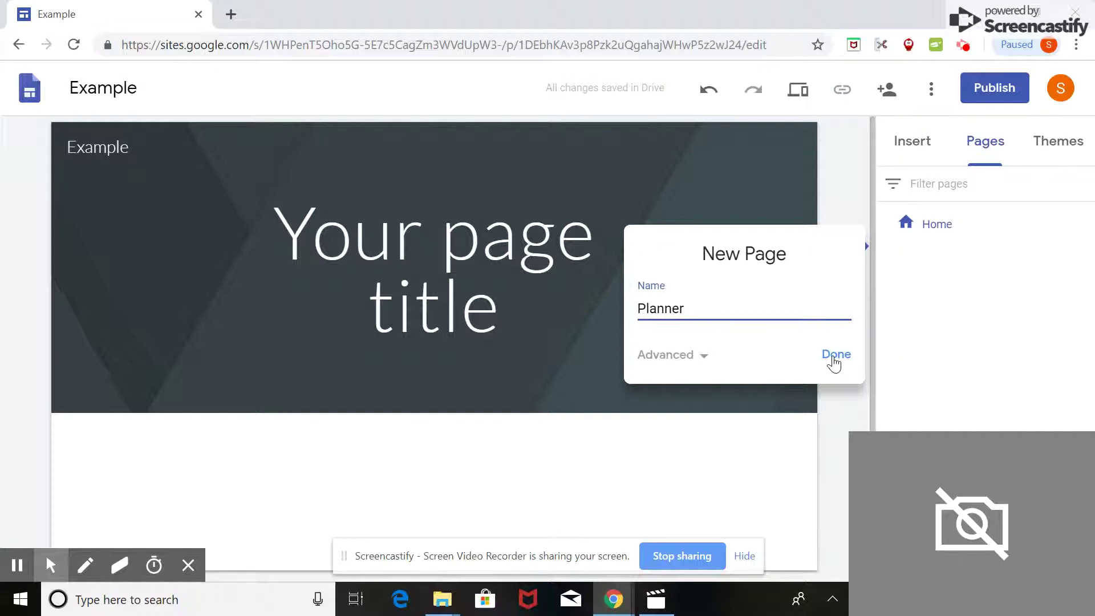
pyautogui.click(834, 360)
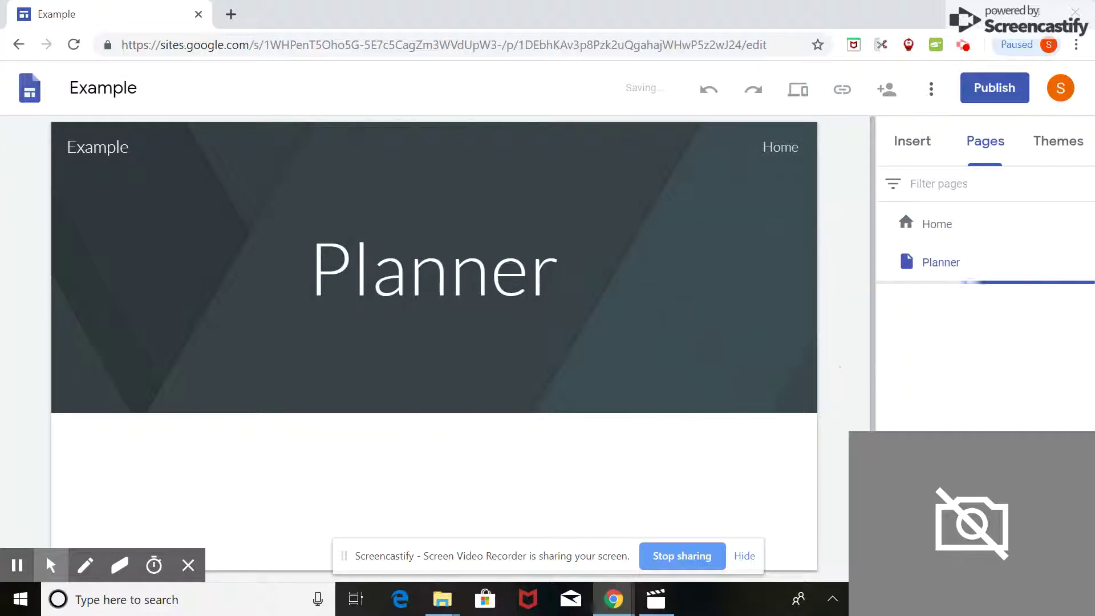
# Step: Add another page to the site, named Website page
pyautogui.click(986, 545)
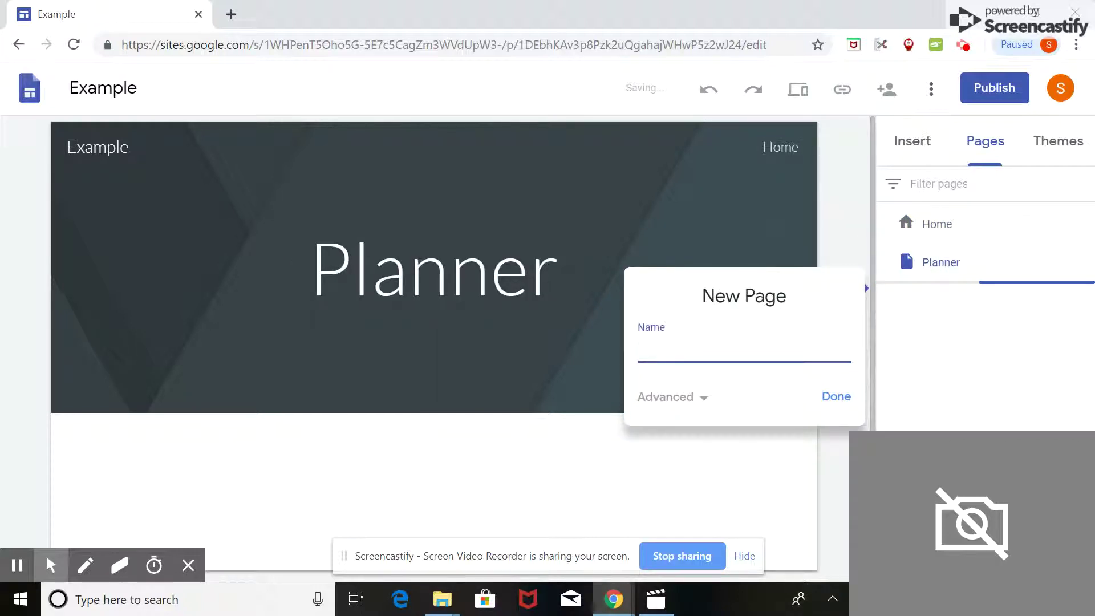
pyautogui.write('Website')
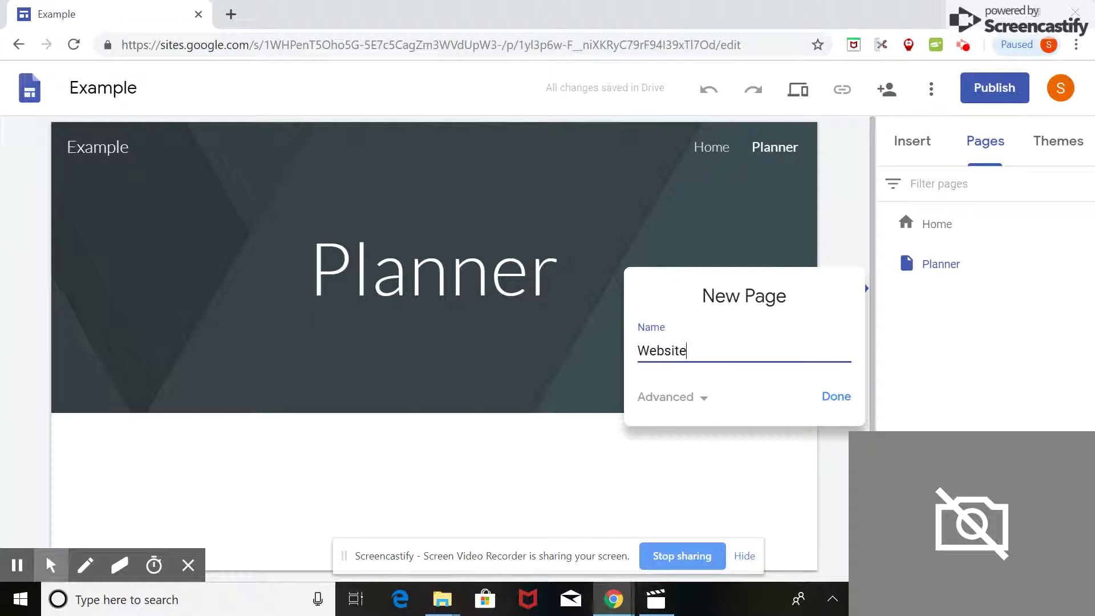
pyautogui.write(' page')
pyautogui.click(840, 390)
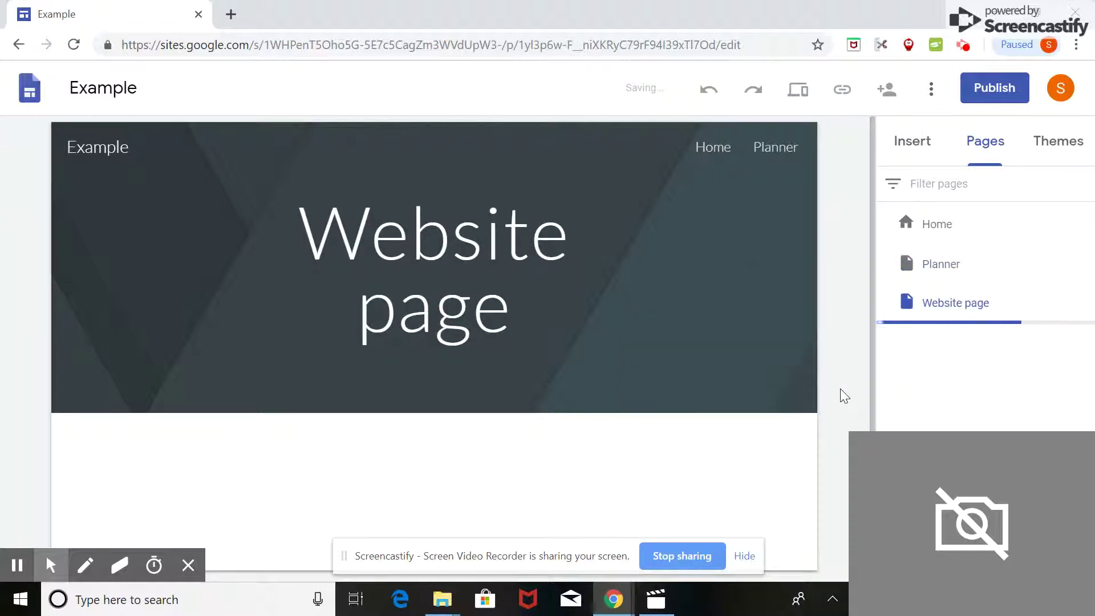
# Step: Add one more page to the site, named Math
pyautogui.click(986, 542)
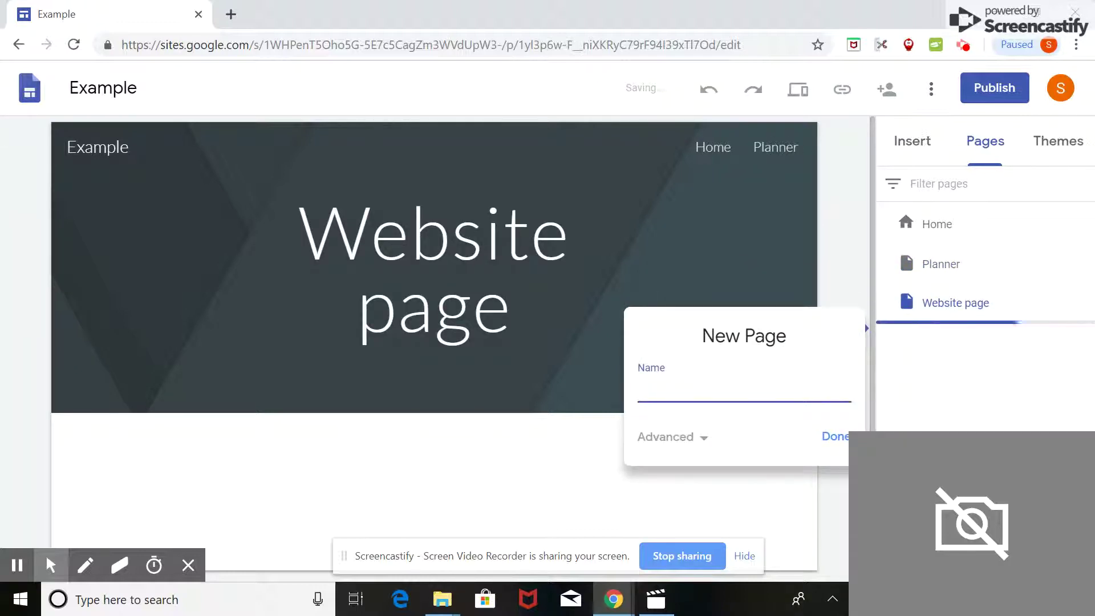
pyautogui.write('Math')
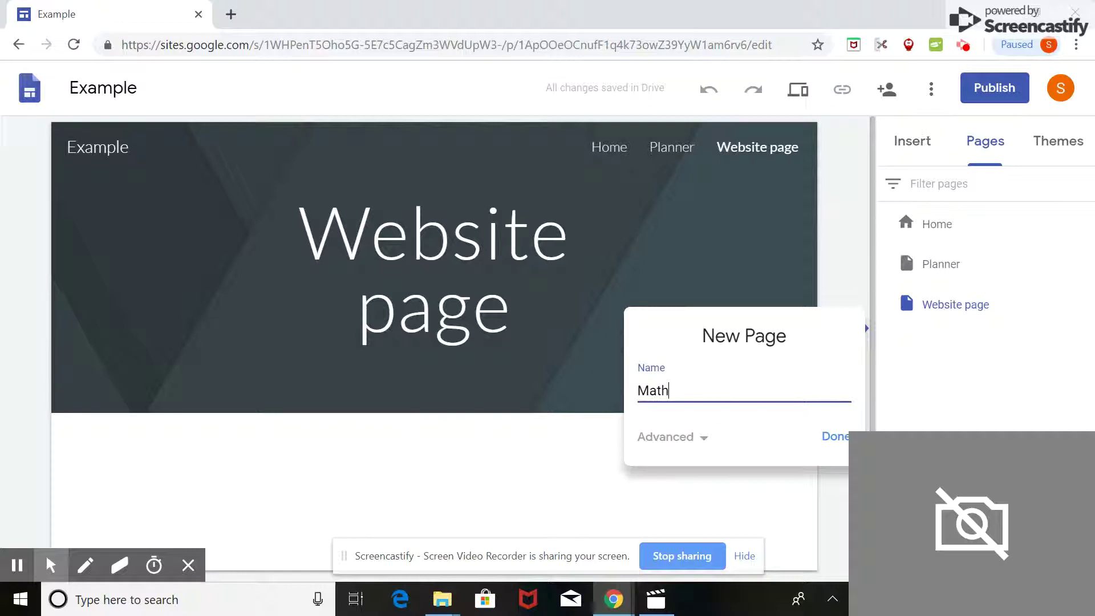
pyautogui.click(834, 438)
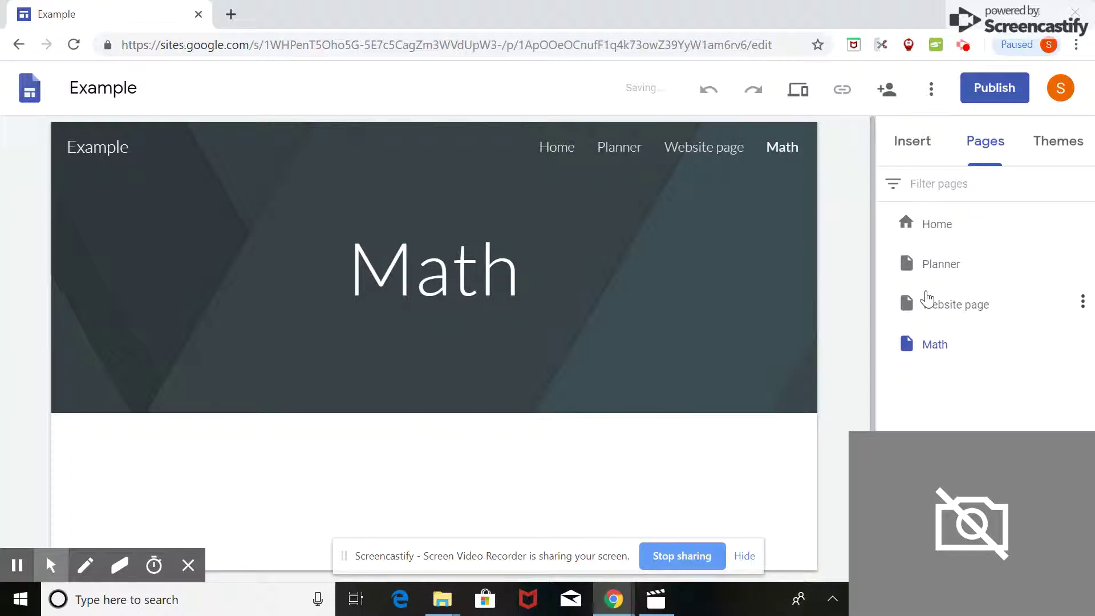
# Step: View the Home, Planner, Website page and Math pages in turn
pyautogui.click(951, 234)
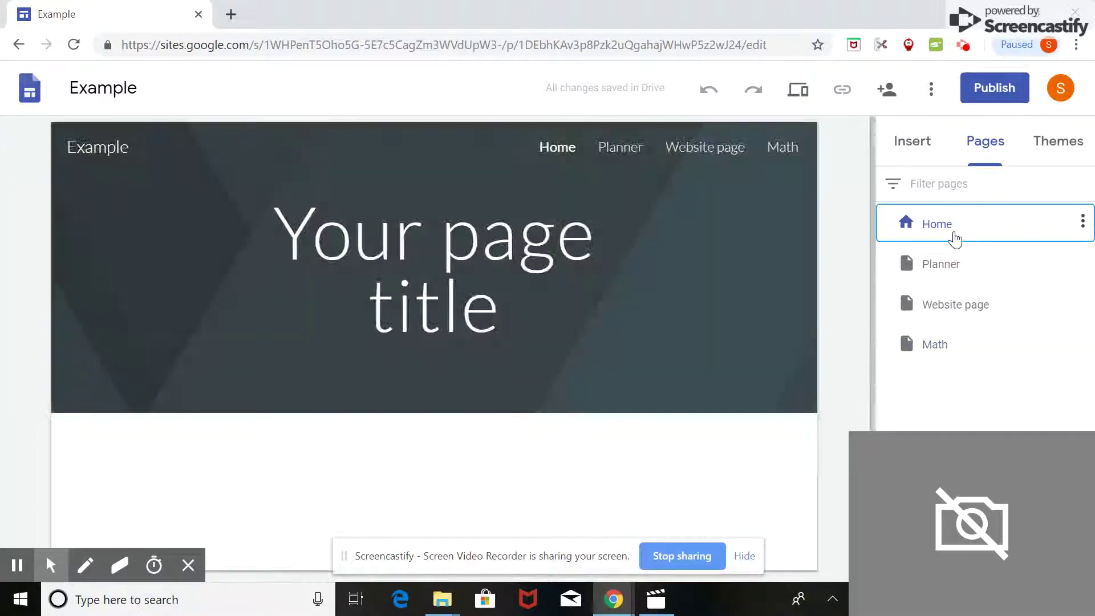
pyautogui.click(950, 271)
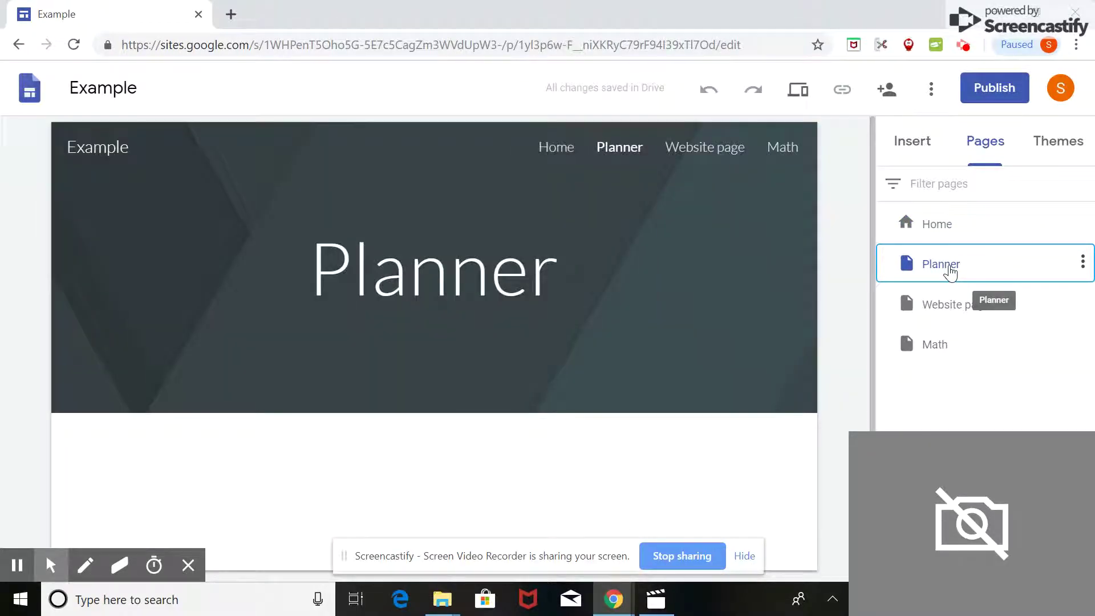
pyautogui.click(944, 315)
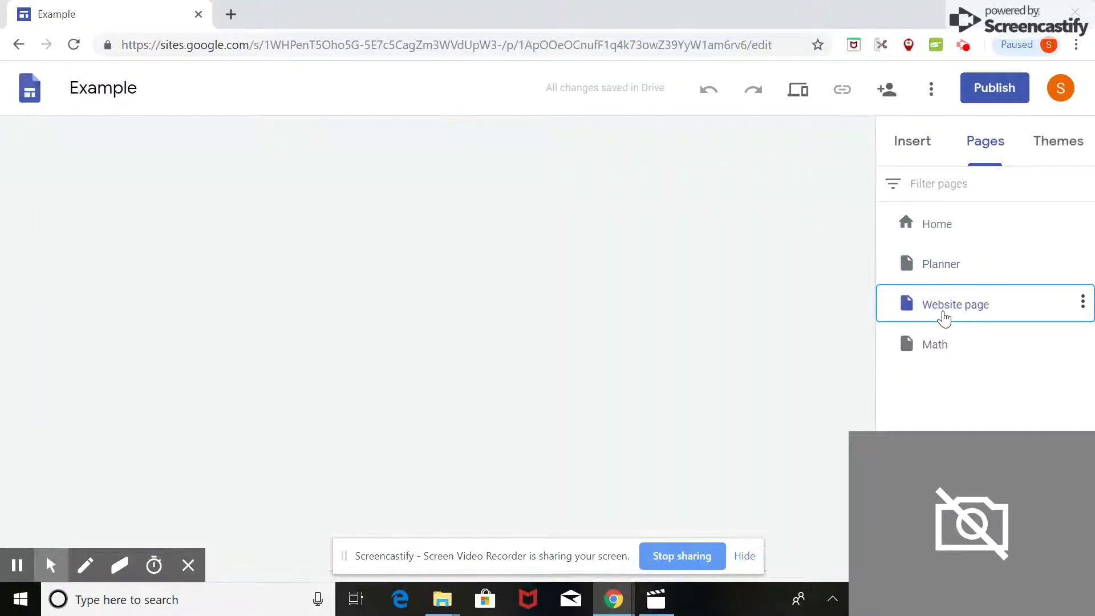
pyautogui.click(931, 352)
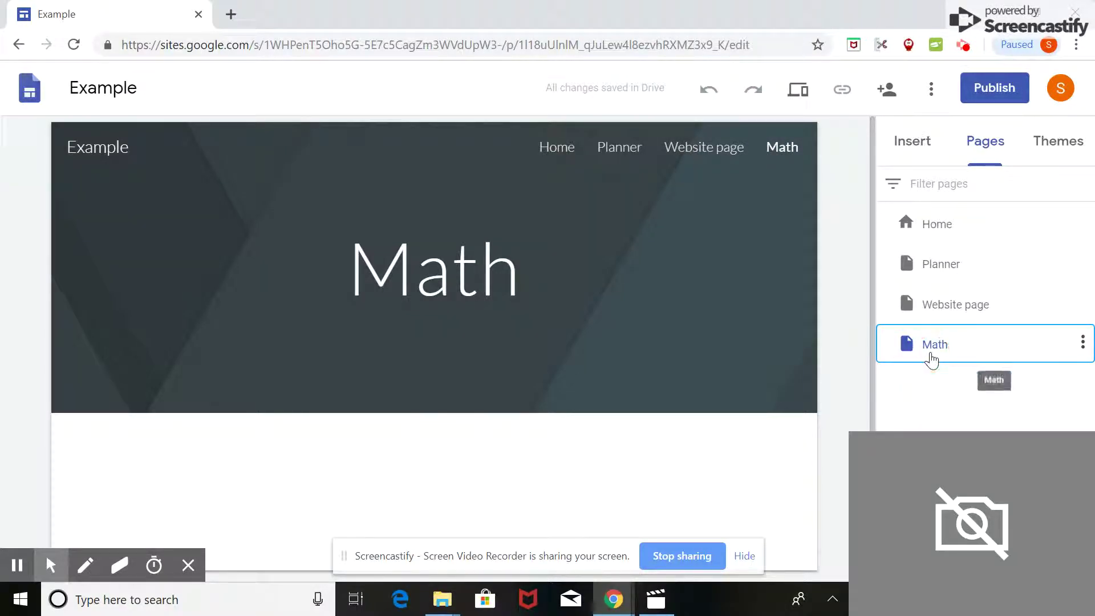
# Step: Insert a text box below the Math page's header and enter "Math Learning Objectives" in it
pyautogui.moveTo(659, 341)
pyautogui.scroll(-1, 659, 341)
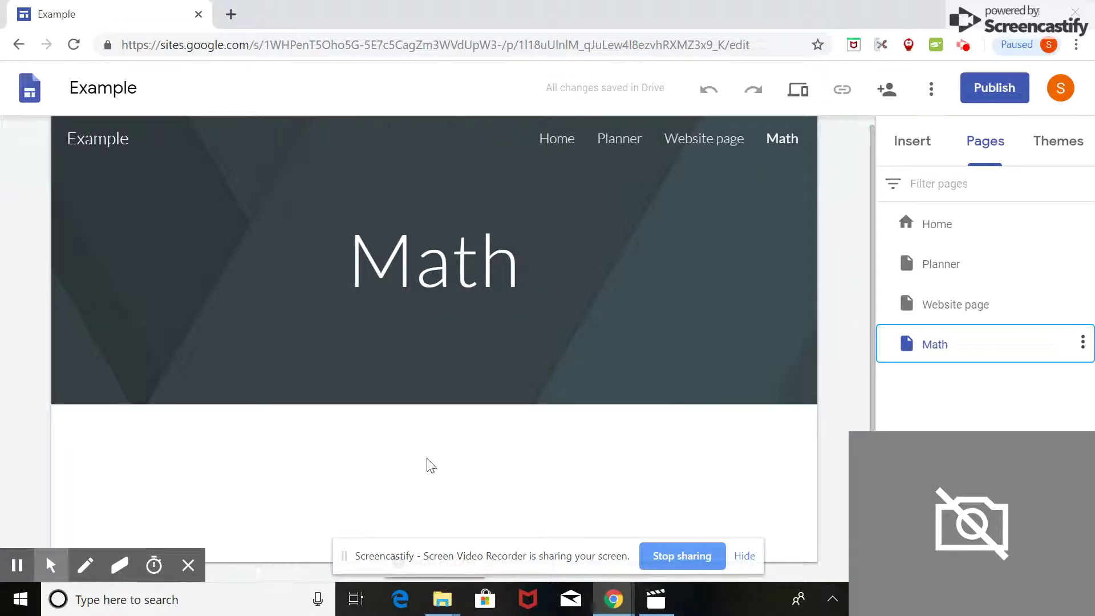
pyautogui.doubleClick(412, 448)
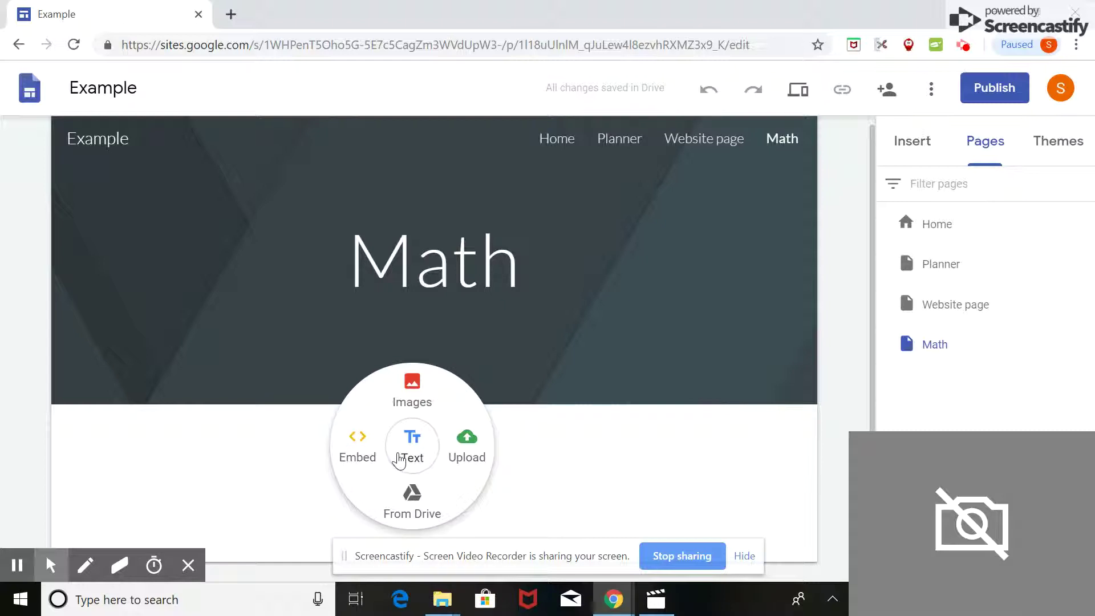
pyautogui.click(399, 461)
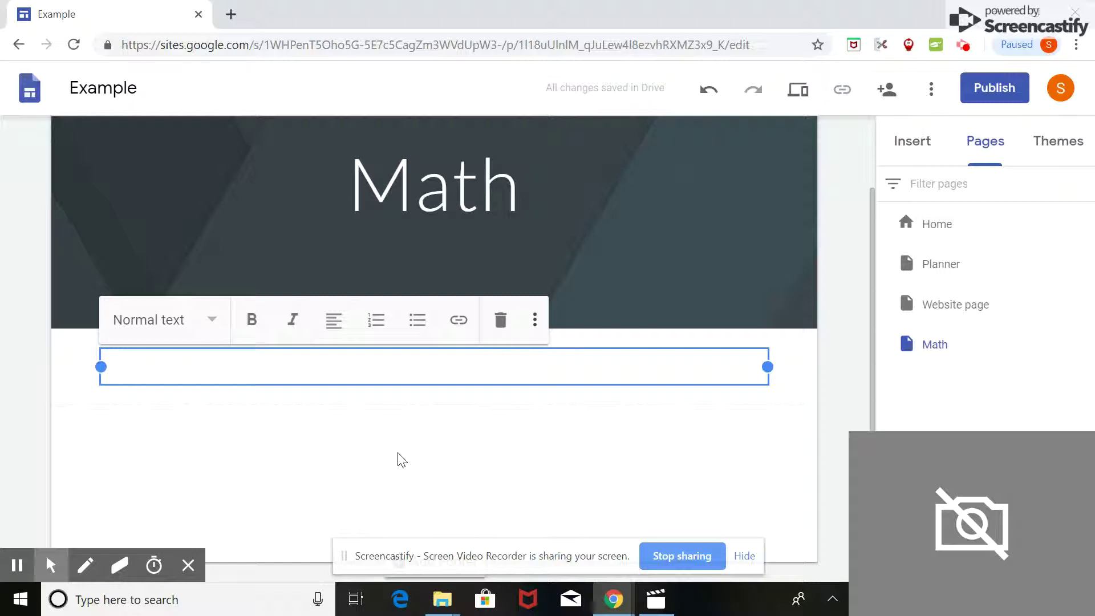
pyautogui.write('Math')
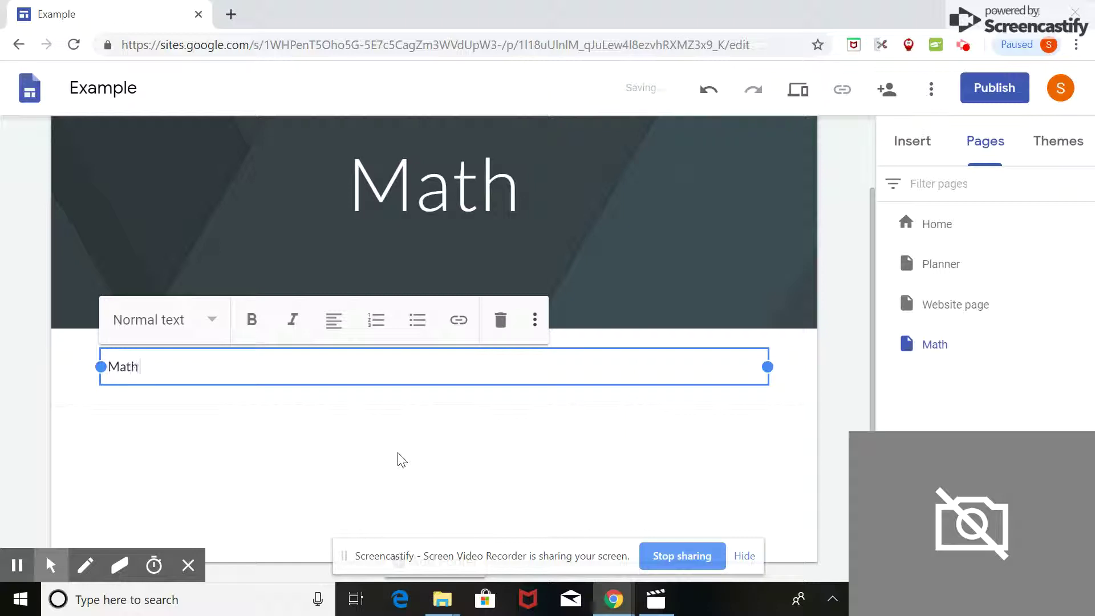
pyautogui.write(' Learning Abojectives')
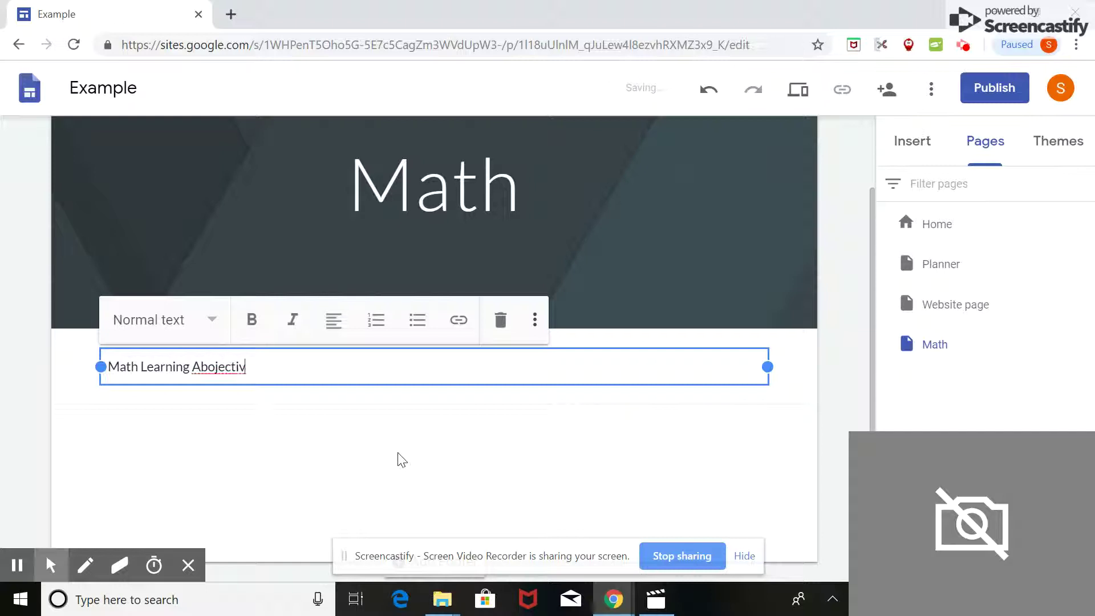
pyautogui.press('BackSpace')
pyautogui.press('BackSpace')
pyautogui.press('BackSpace')
pyautogui.press('BackSpace')
pyautogui.press('BackSpace')
pyautogui.press('BackSpace')
pyautogui.press('BackSpace')
pyautogui.press('BackSpace')
pyautogui.press('BackSpace')
pyautogui.press('BackSpace')
pyautogui.press('BackSpace')
pyautogui.write('Objectives')
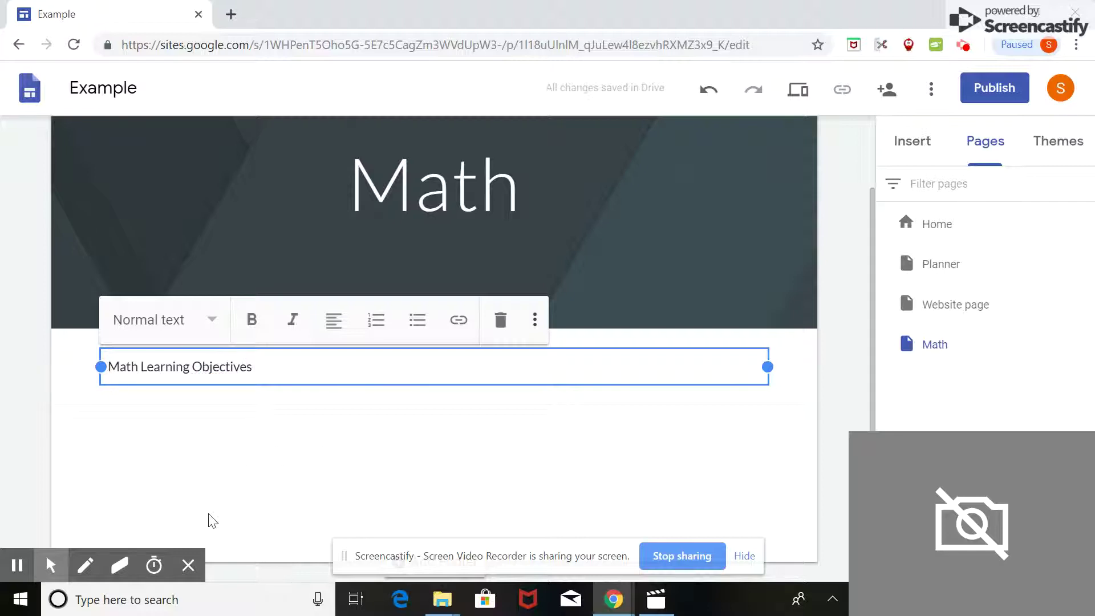
# Step: Make the "Math Learning Objectives" text bold and apply the Title style to it
pyautogui.moveTo(252, 363); pyautogui.dragTo(110, 361)
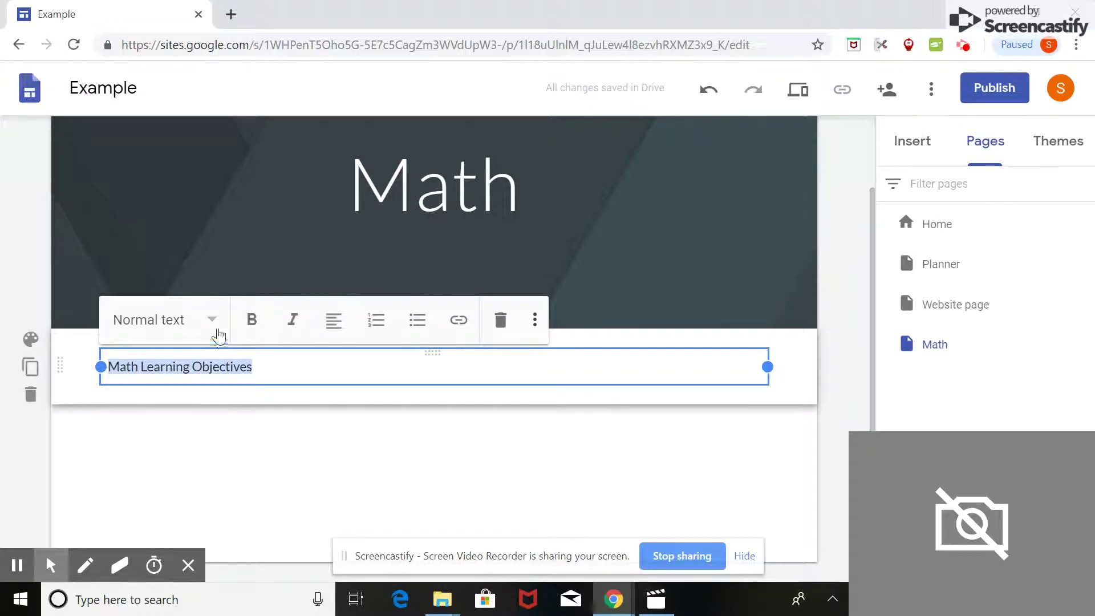
pyautogui.click(250, 321)
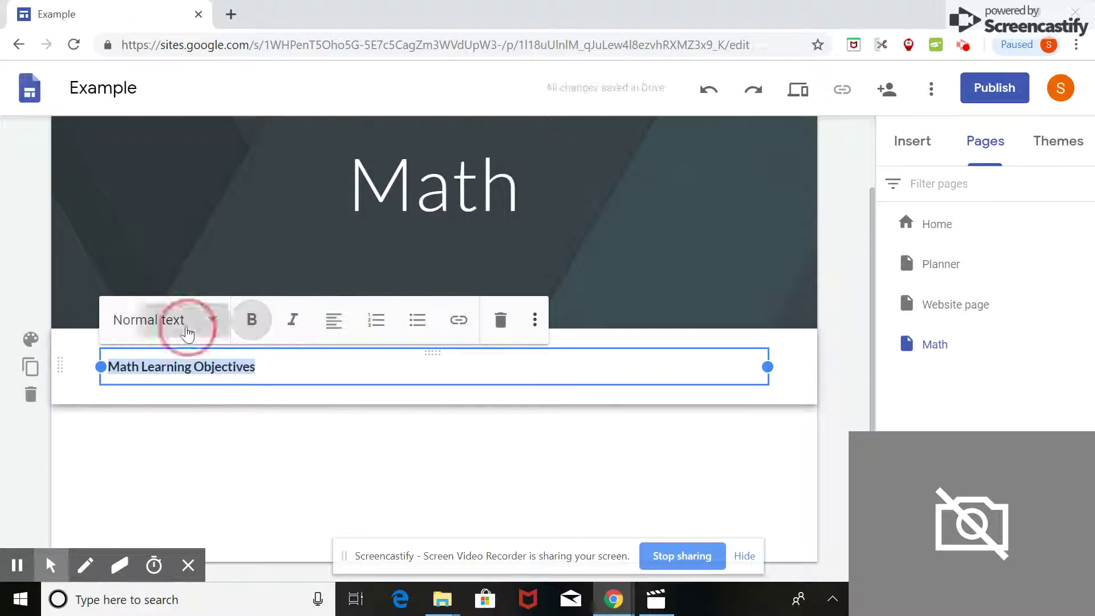
pyautogui.click(178, 322)
pyautogui.click(181, 350)
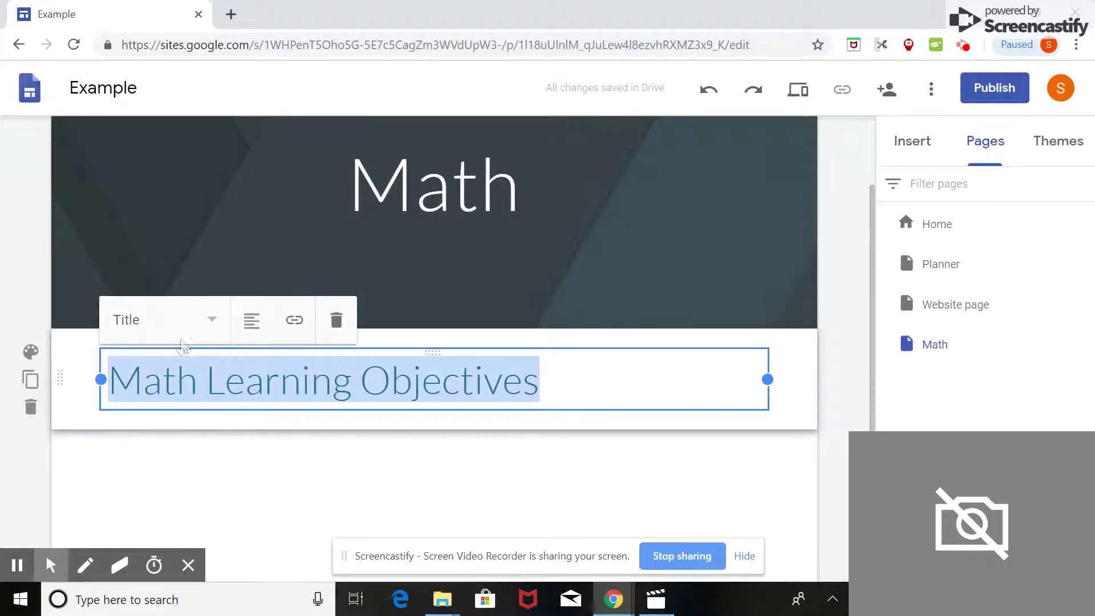
# Step: Center the "Math Learning Objectives" title within its text box on the Math page
pyautogui.click(251, 320)
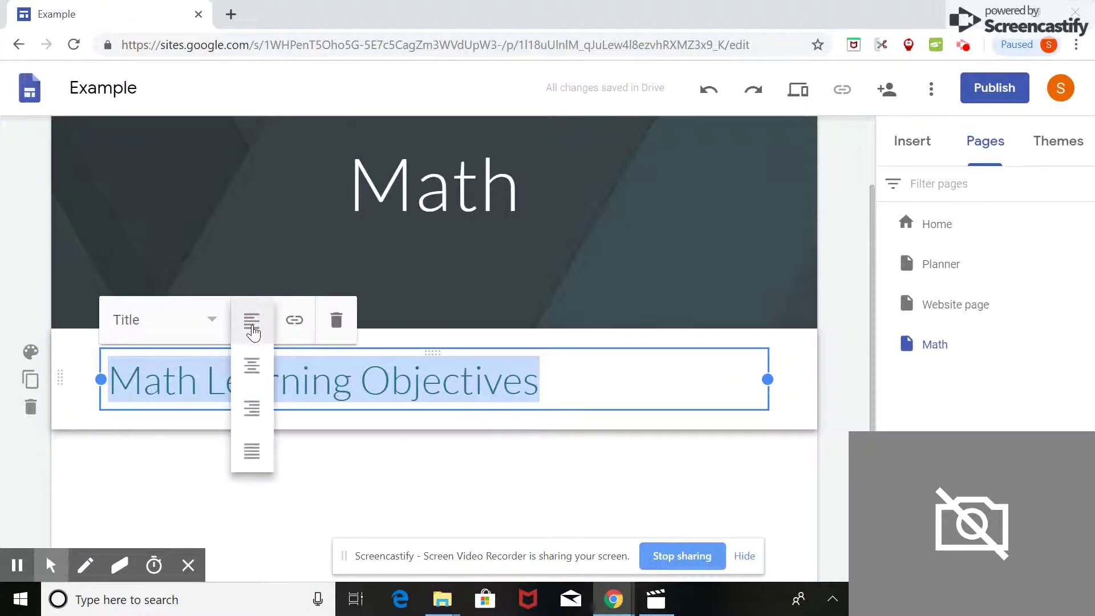
pyautogui.click(254, 362)
pyautogui.click(648, 425)
pyautogui.click(656, 406)
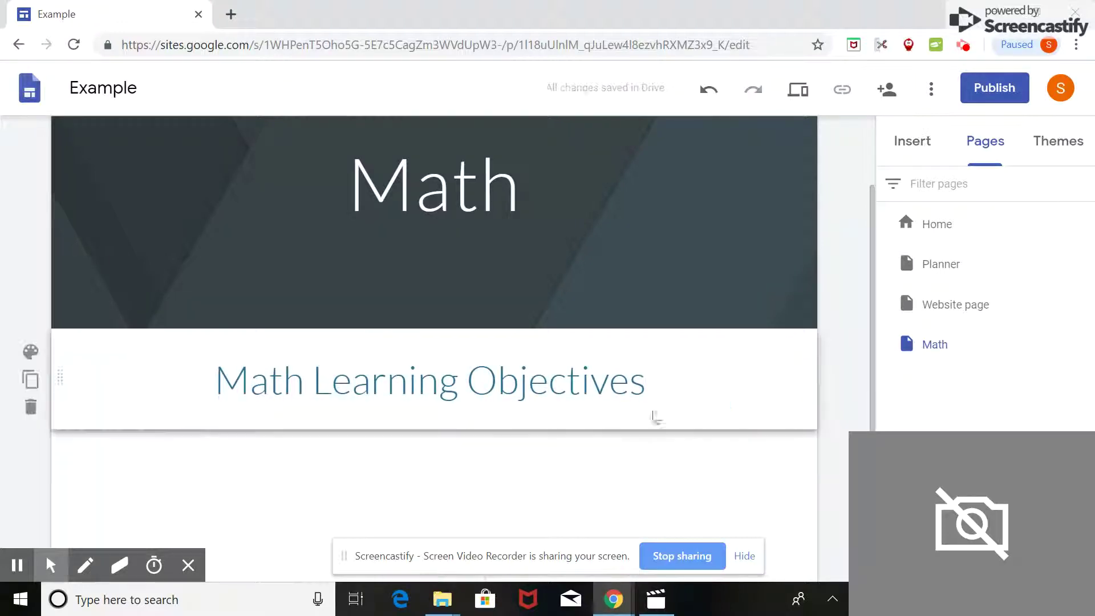
# Step: Add the line "Students will be able to multiply multi digit numbers" as normal text below the Math Learning Objectives title
pyautogui.click(659, 401)
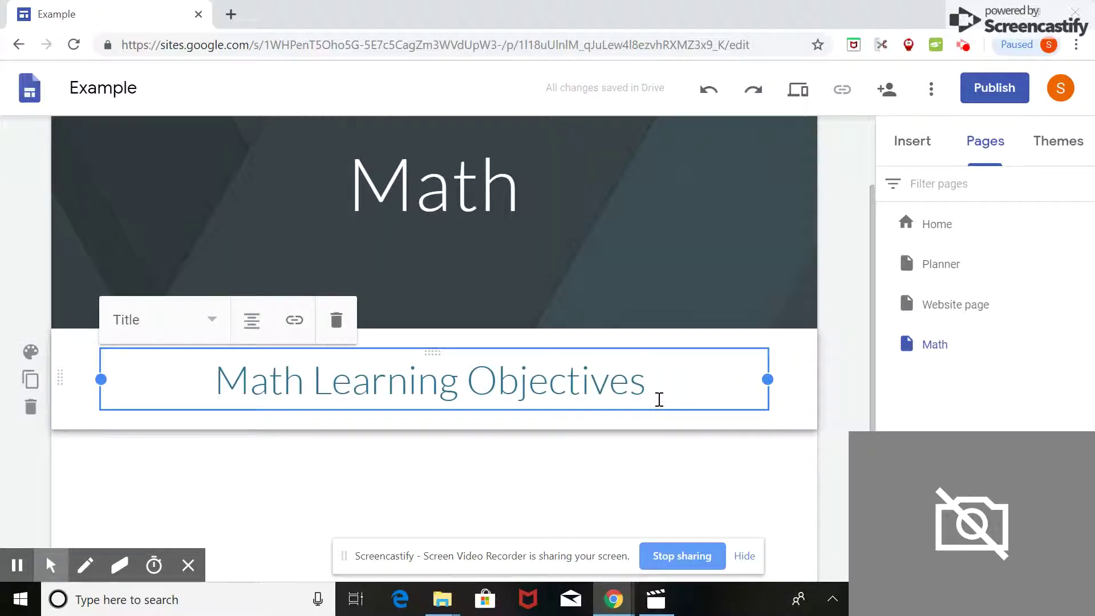
pyautogui.press('Return')
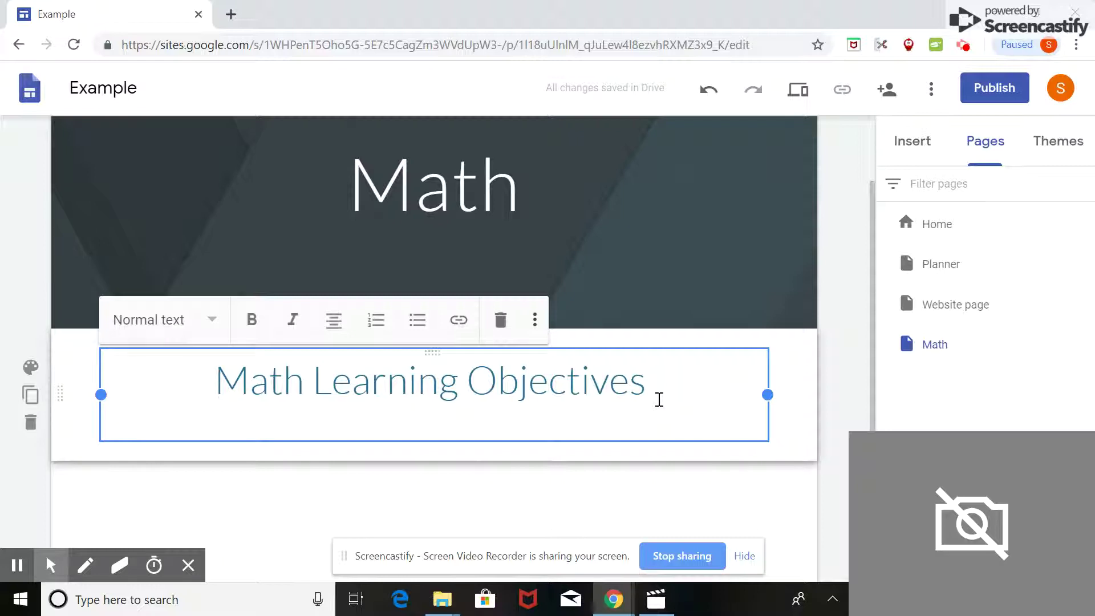
pyautogui.write('Sc')
pyautogui.press('BackSpace')
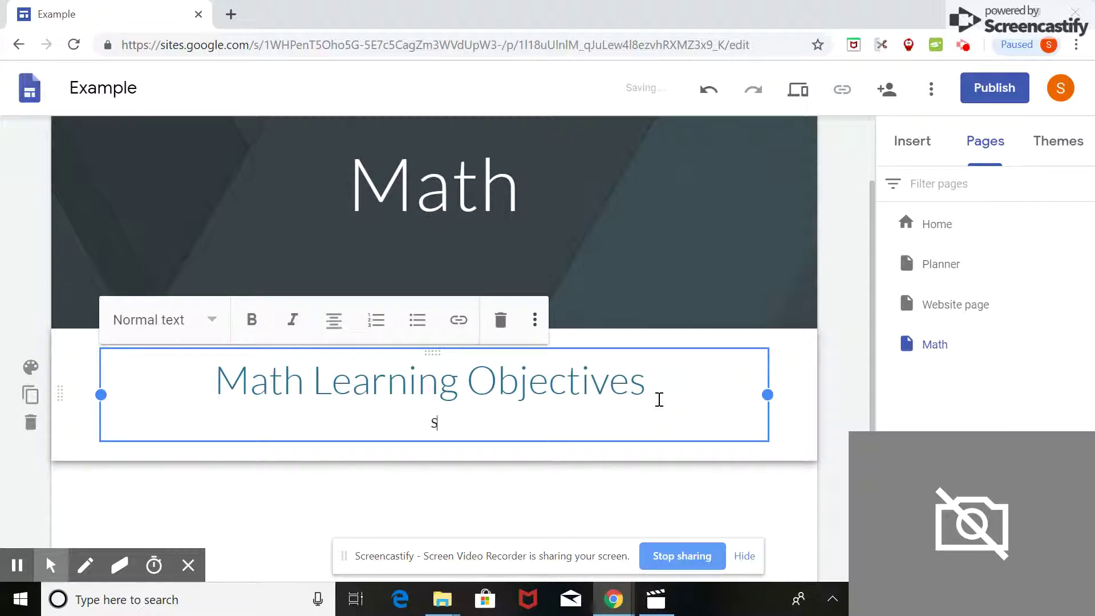
pyautogui.write('tudent')
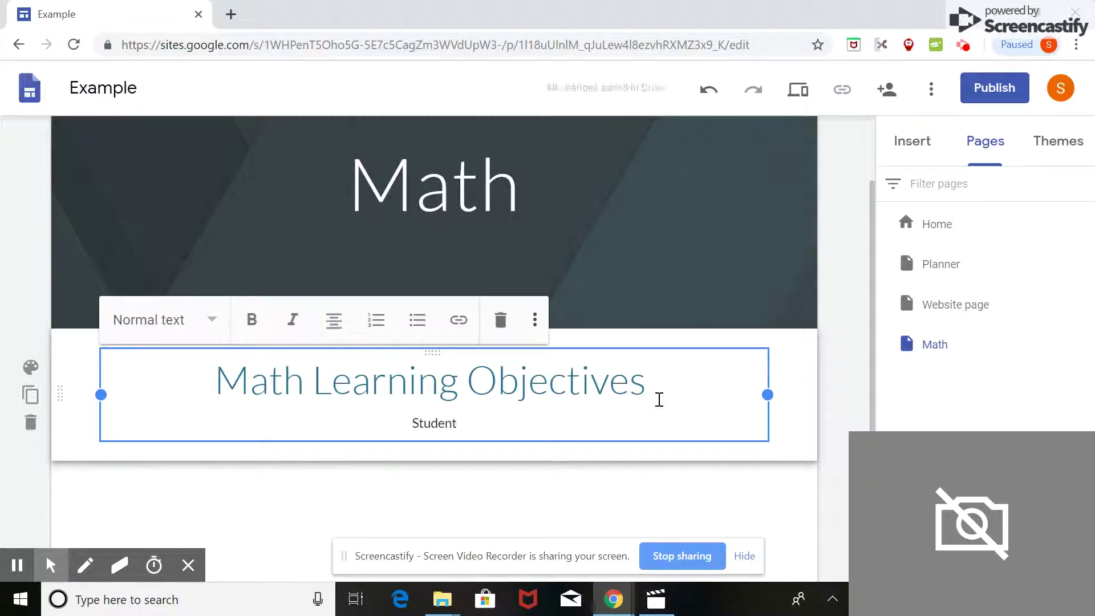
pyautogui.write('s will be a')
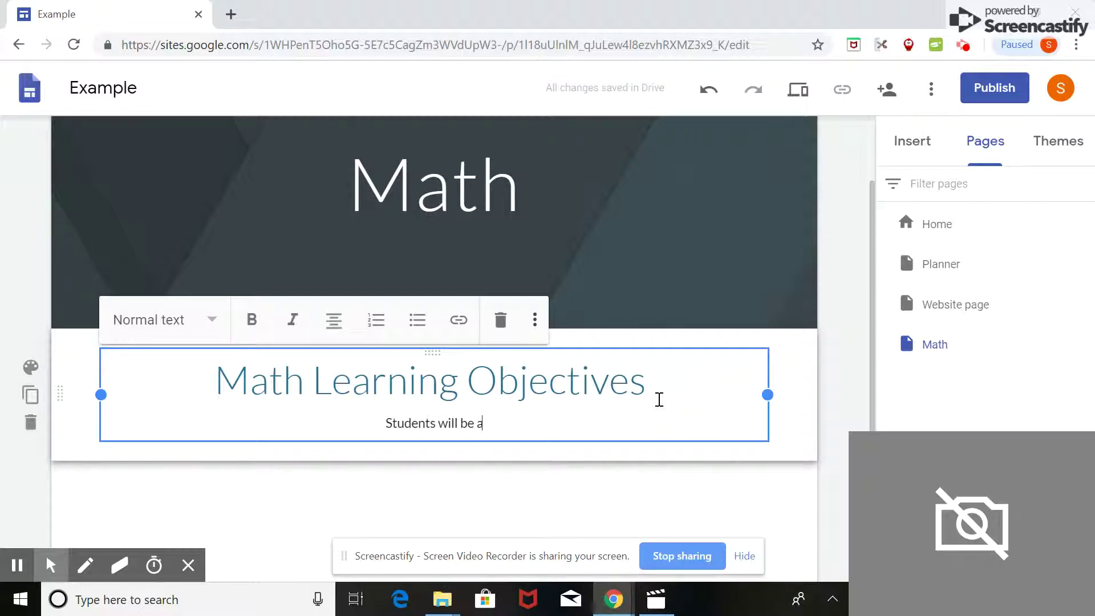
pyautogui.write('ble to mul')
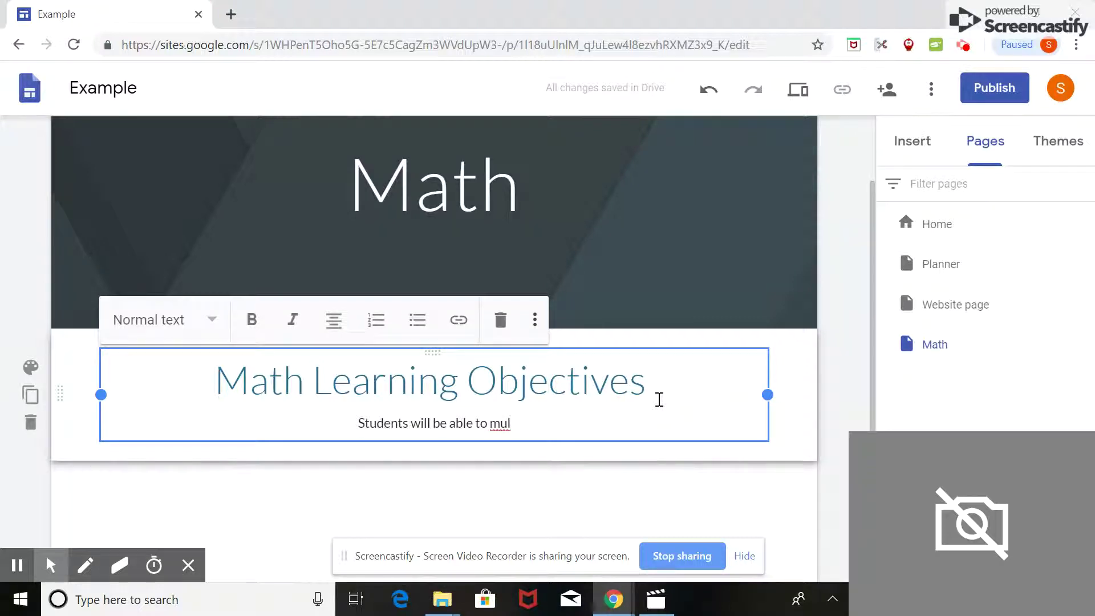
pyautogui.write('ti')
pyautogui.press('BackSpace')
pyautogui.press('BackSpace')
pyautogui.press('BackSpace')
pyautogui.press('BackSpace')
pyautogui.write('tiply multi digit numbers')
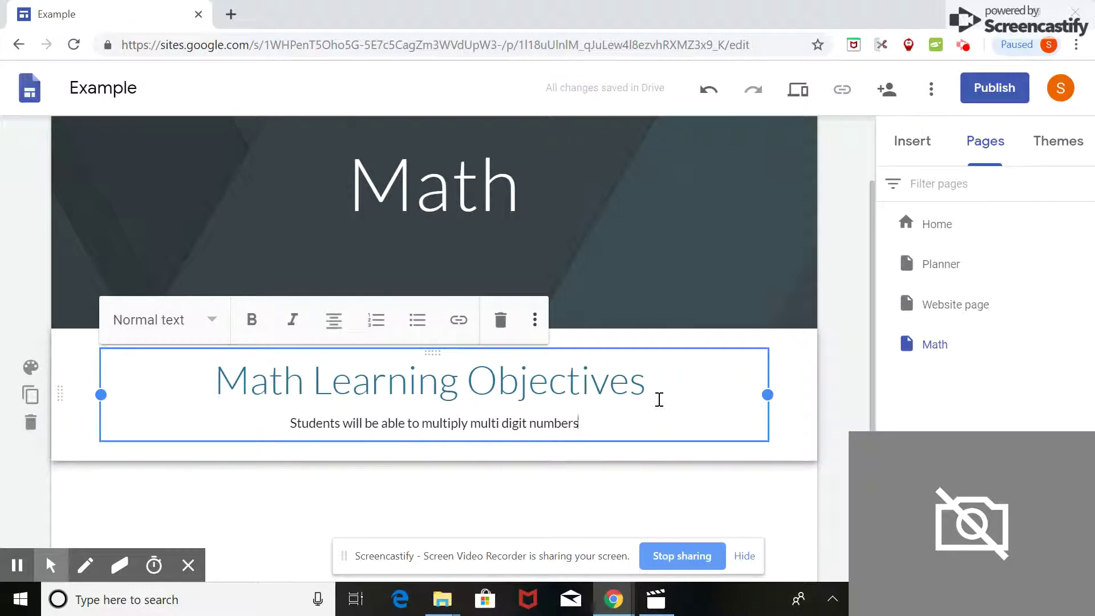
# Step: Publish the site under the web address "example" and view the published site
pyautogui.click(1024, 85)
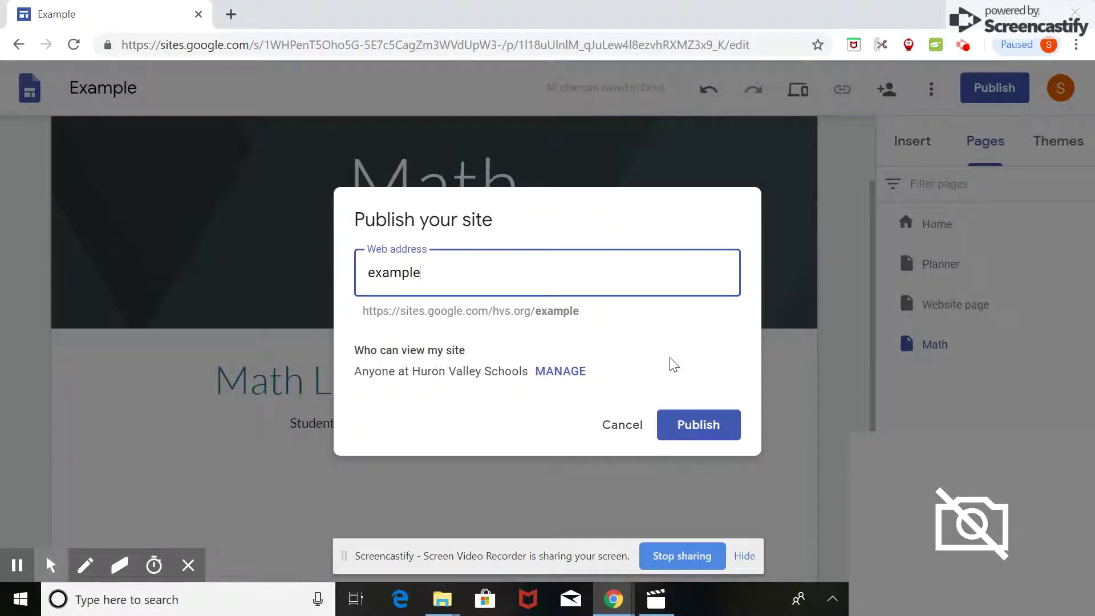
pyautogui.click(697, 438)
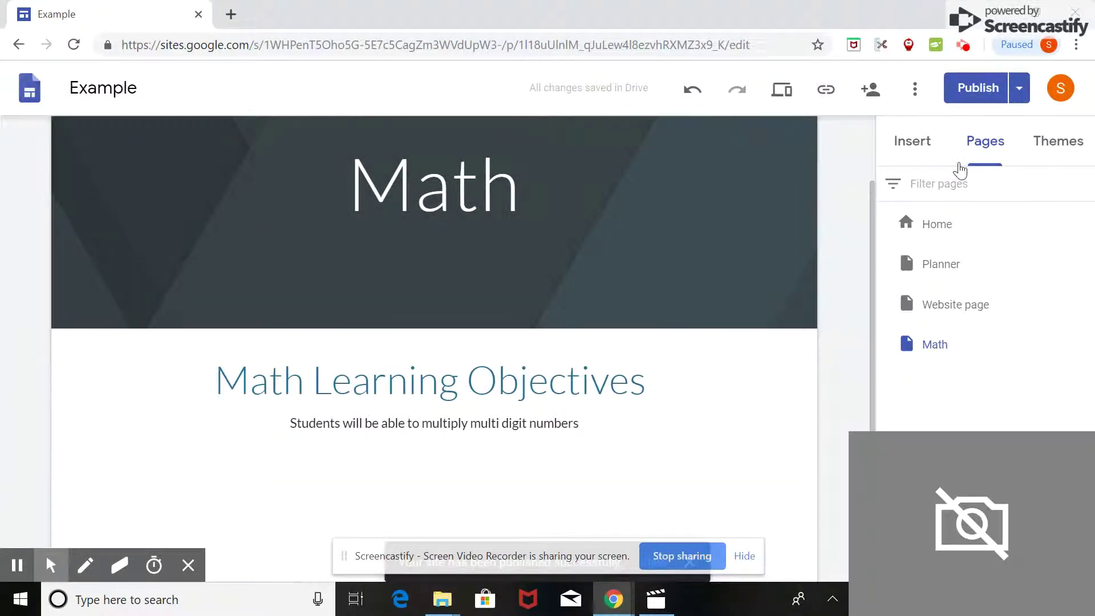
pyautogui.click(1019, 89)
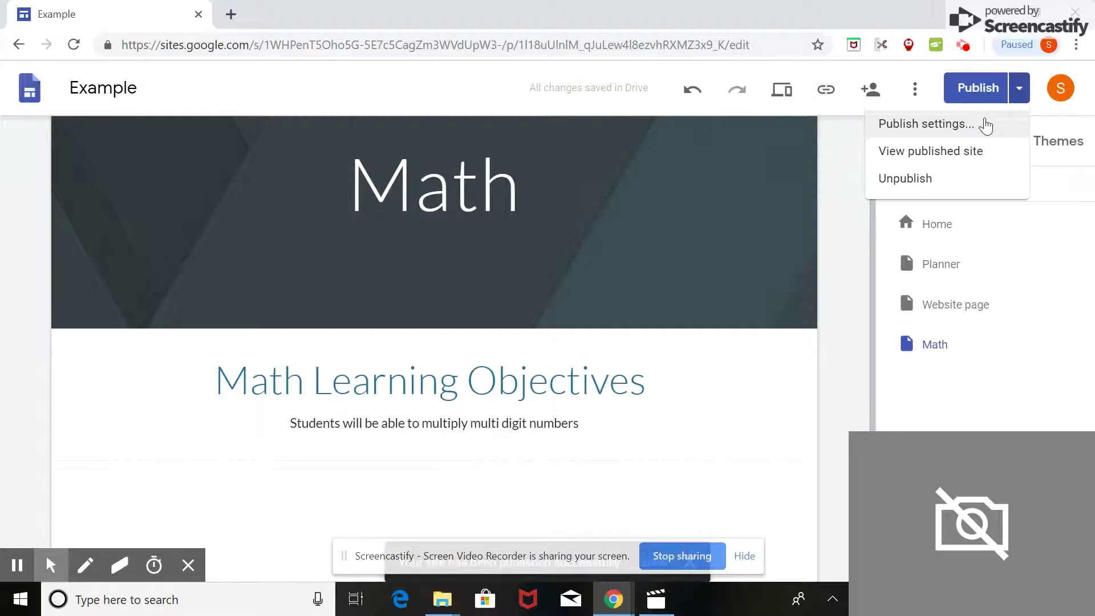
pyautogui.click(975, 151)
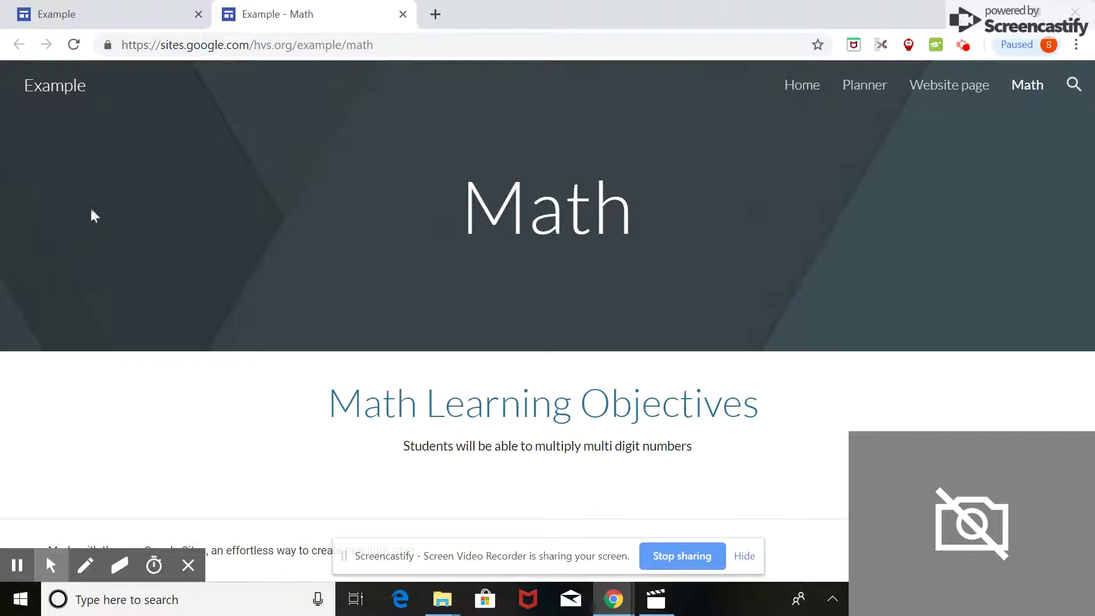
# Step: Return to the Example site's editor and try to go back to the list of sites
pyautogui.click(117, 20)
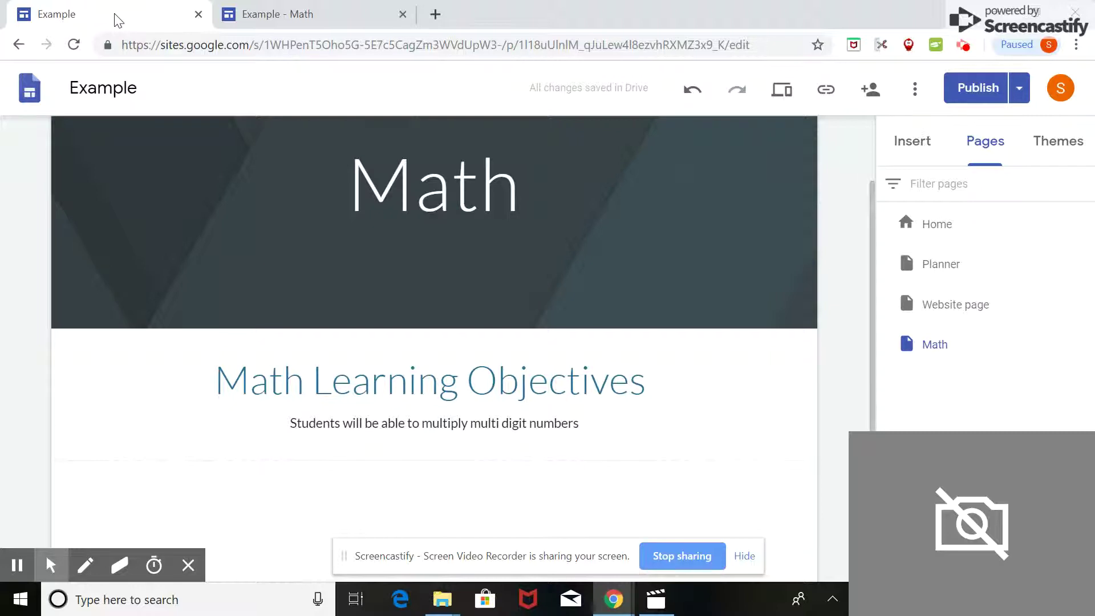
pyautogui.click(18, 45)
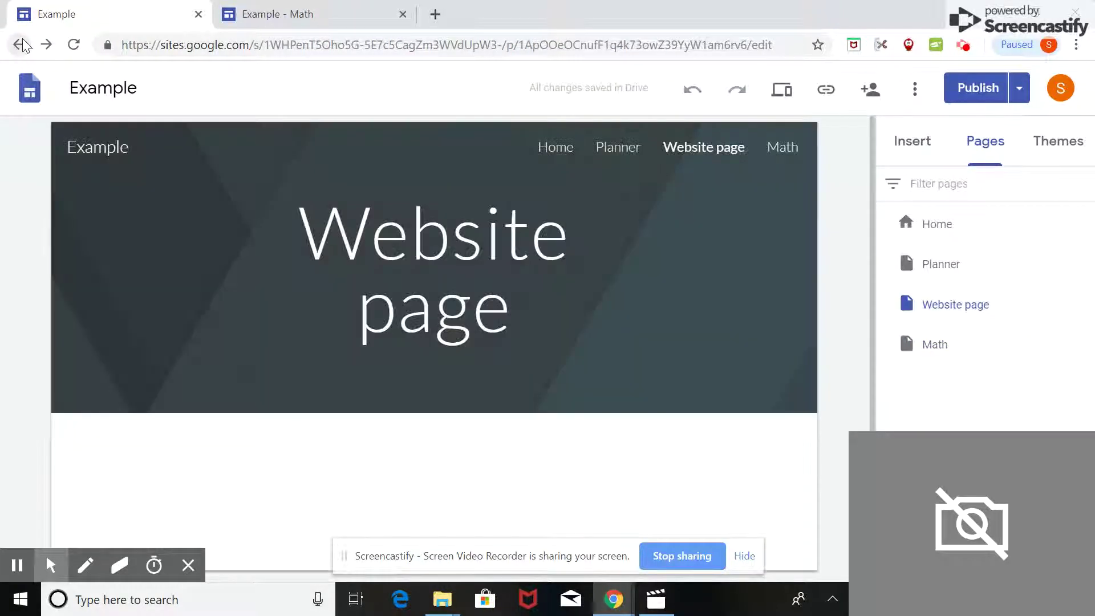
pyautogui.click(19, 44)
pyautogui.click(19, 44)
pyautogui.click(19, 45)
pyautogui.click(20, 45)
pyautogui.click(20, 44)
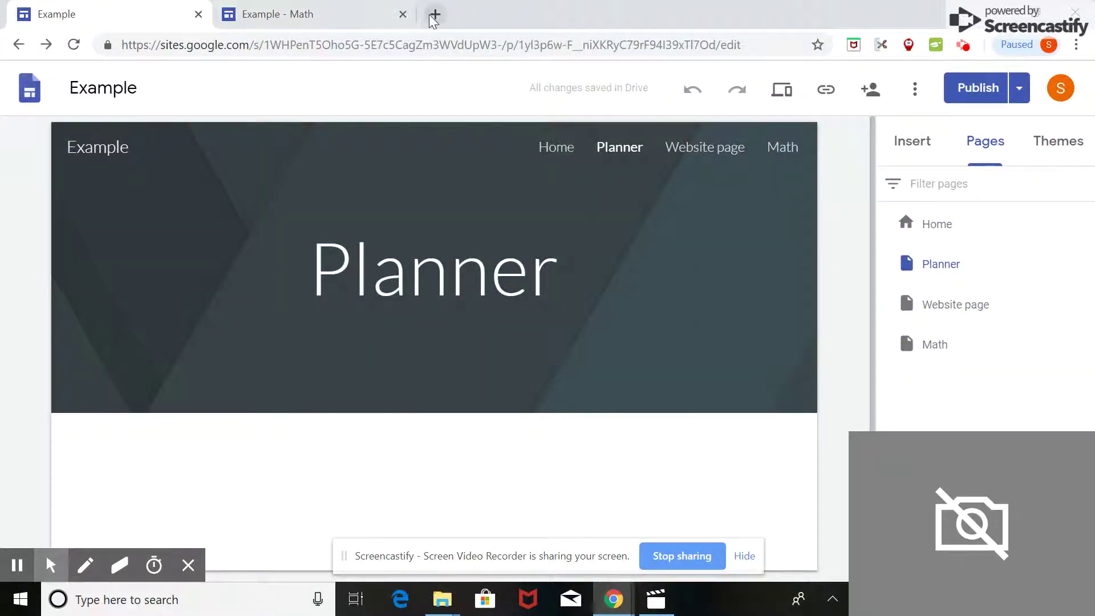
# Step: Search for "new google sites" in a new browser tab, go to Google Sites and open the existing class site for editing
pyautogui.click(435, 14)
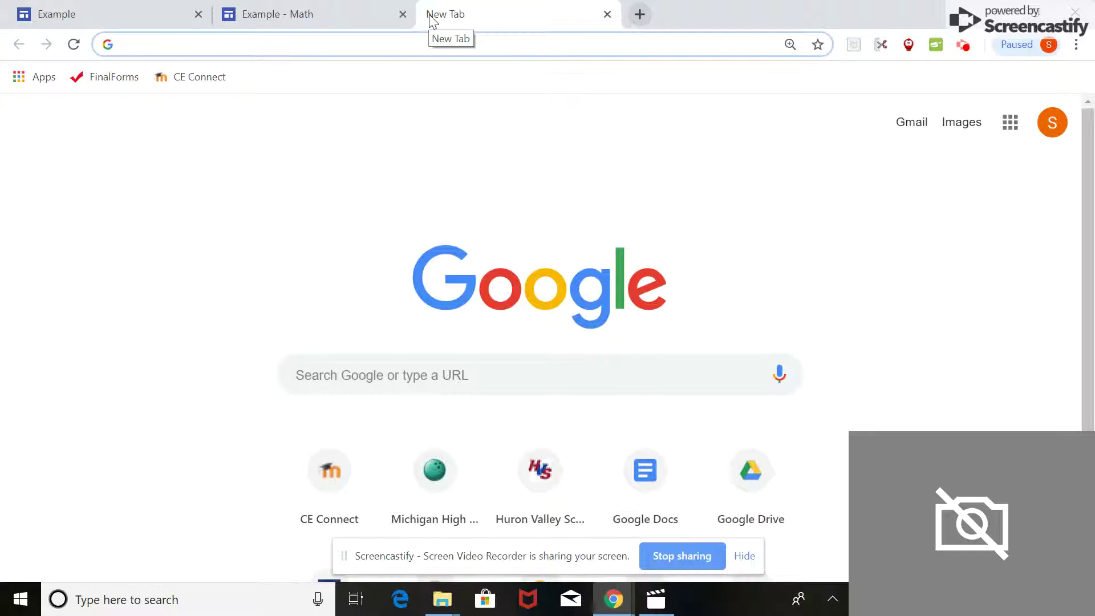
pyautogui.write('new google sites')
pyautogui.press('Return')
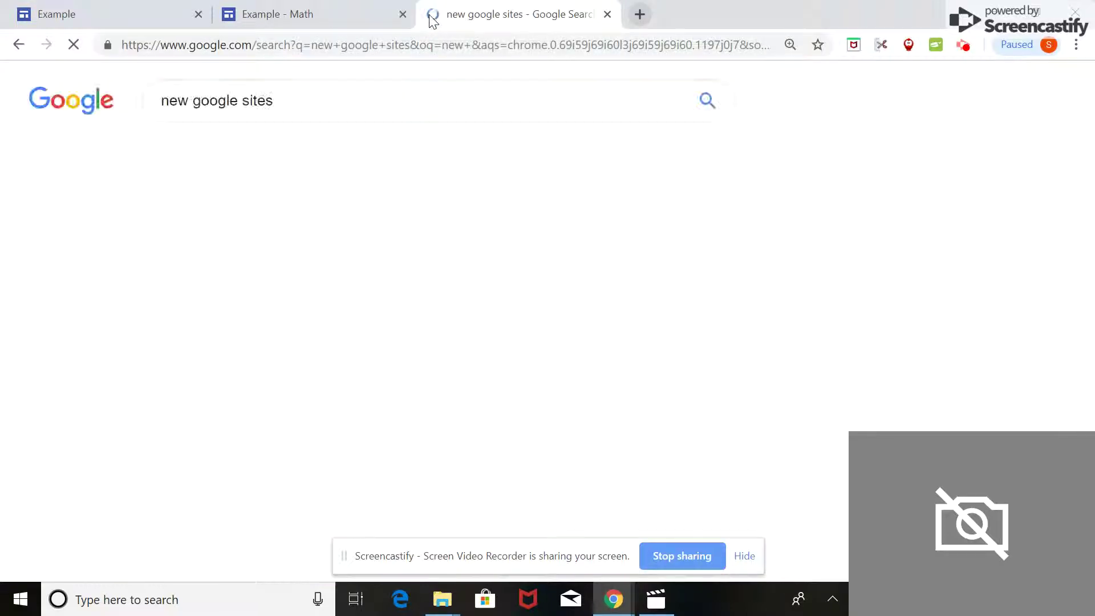
pyautogui.click(251, 237)
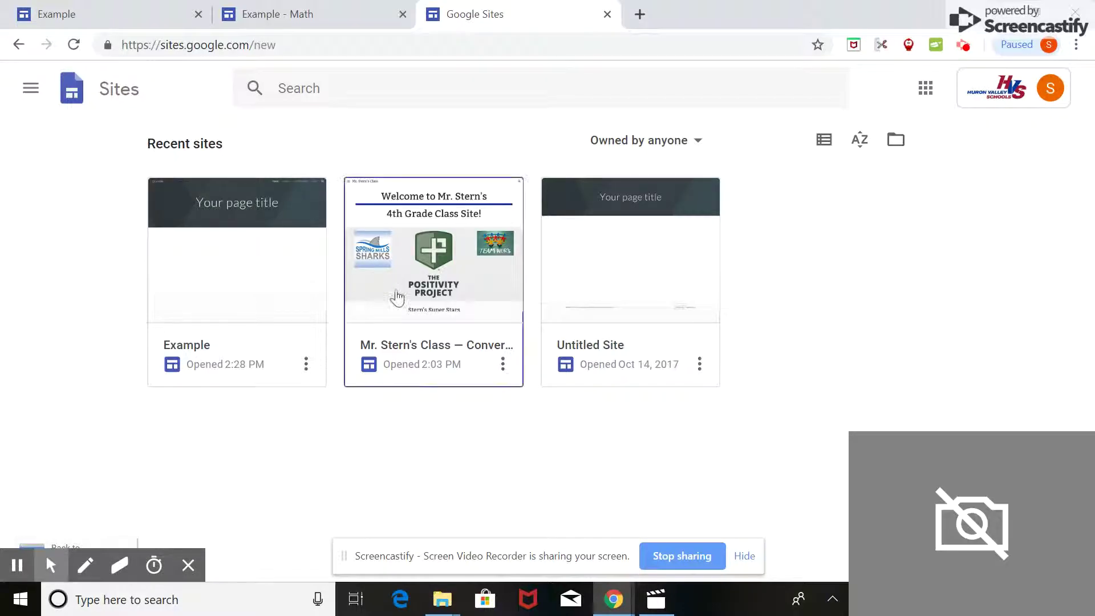
pyautogui.click(411, 270)
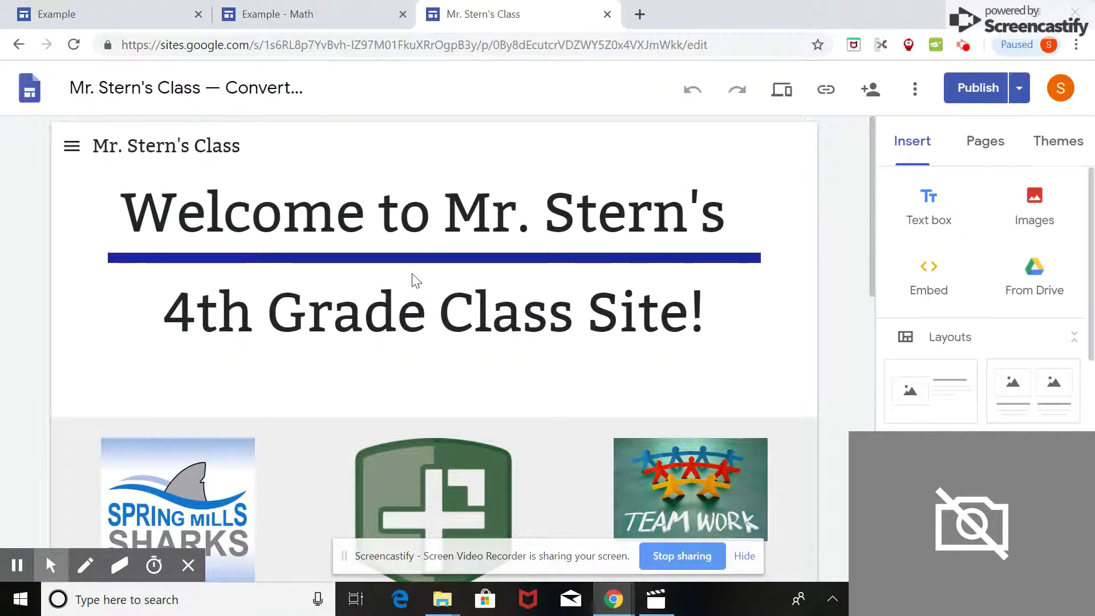
# Step: Look through the class site's home page in the editor and view its published version
pyautogui.scroll(-4, 413, 279)
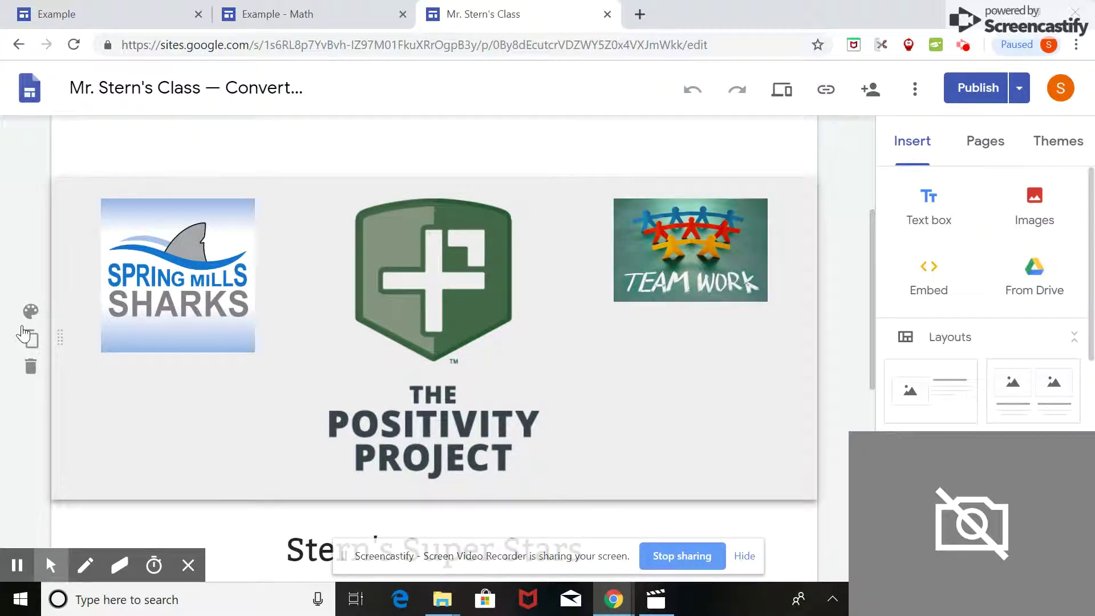
pyautogui.scroll(-7, 227, 355)
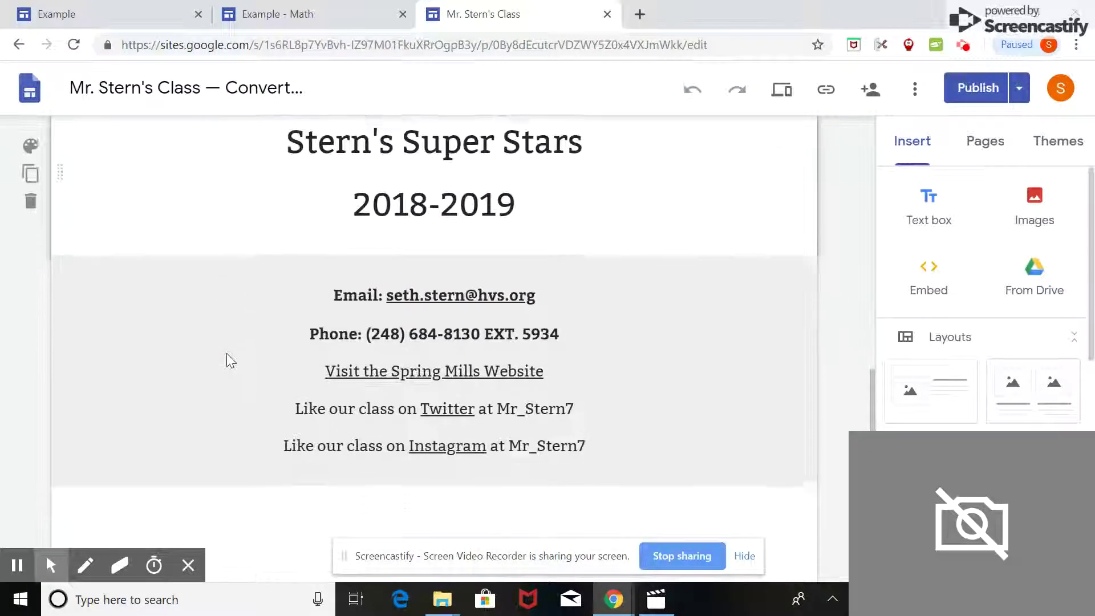
pyautogui.scroll(10, 227, 357)
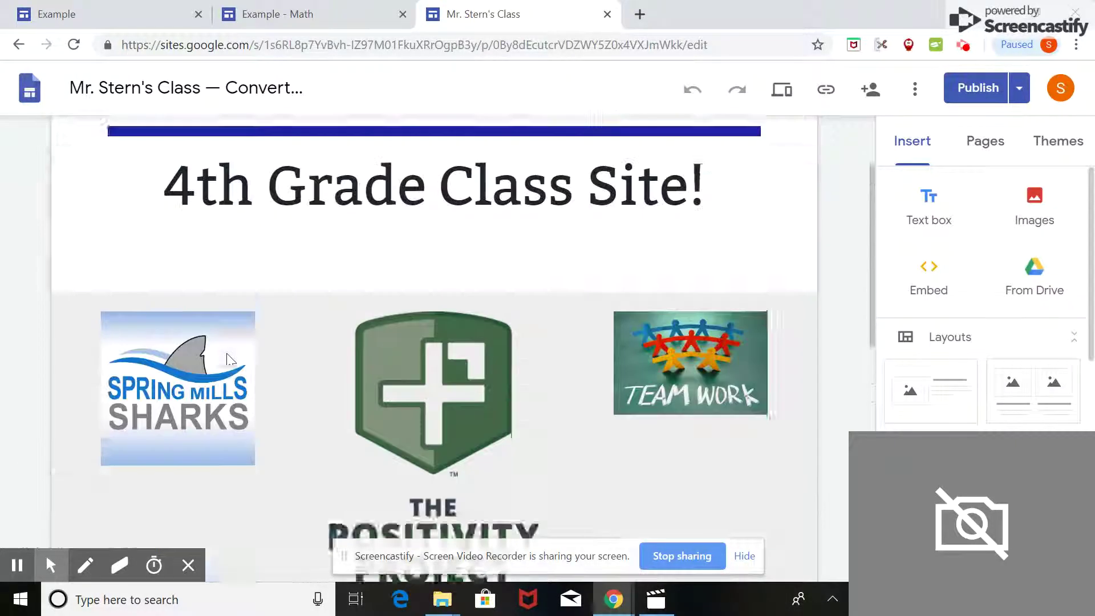
pyautogui.scroll(2, 227, 357)
pyautogui.click(1020, 91)
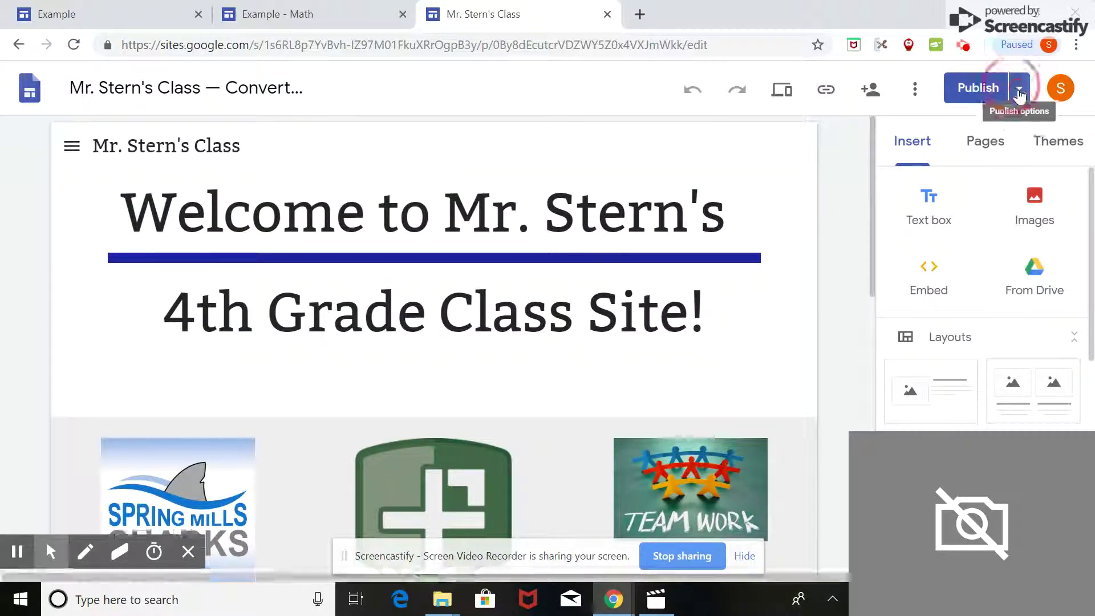
pyautogui.click(987, 153)
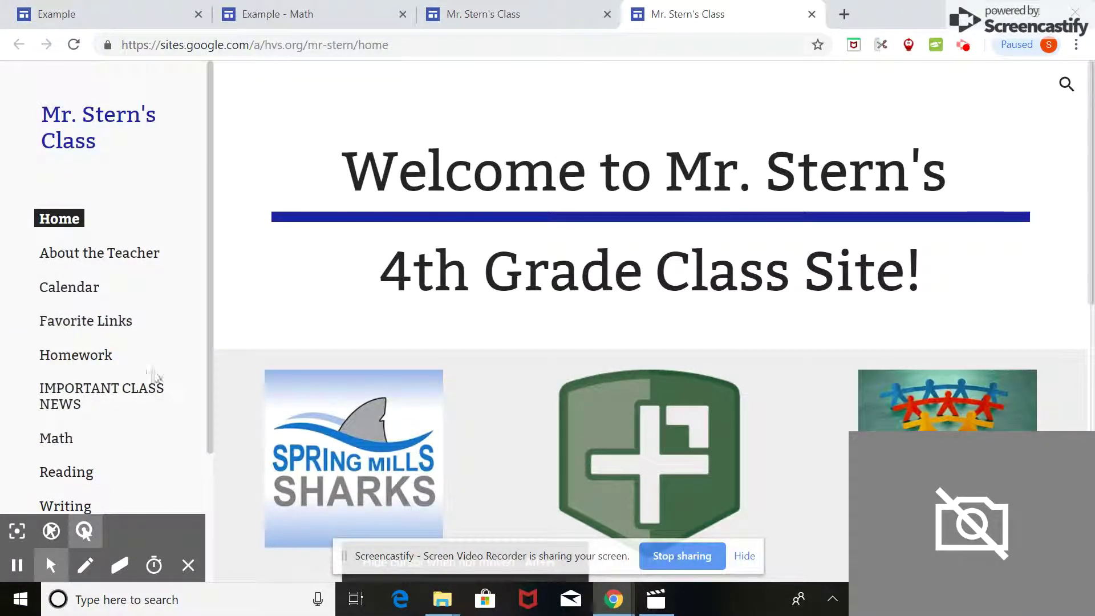
# Step: View the published class site's About the Teacher and Calendar pages and look through the whole Favorite Links list
pyautogui.click(156, 261)
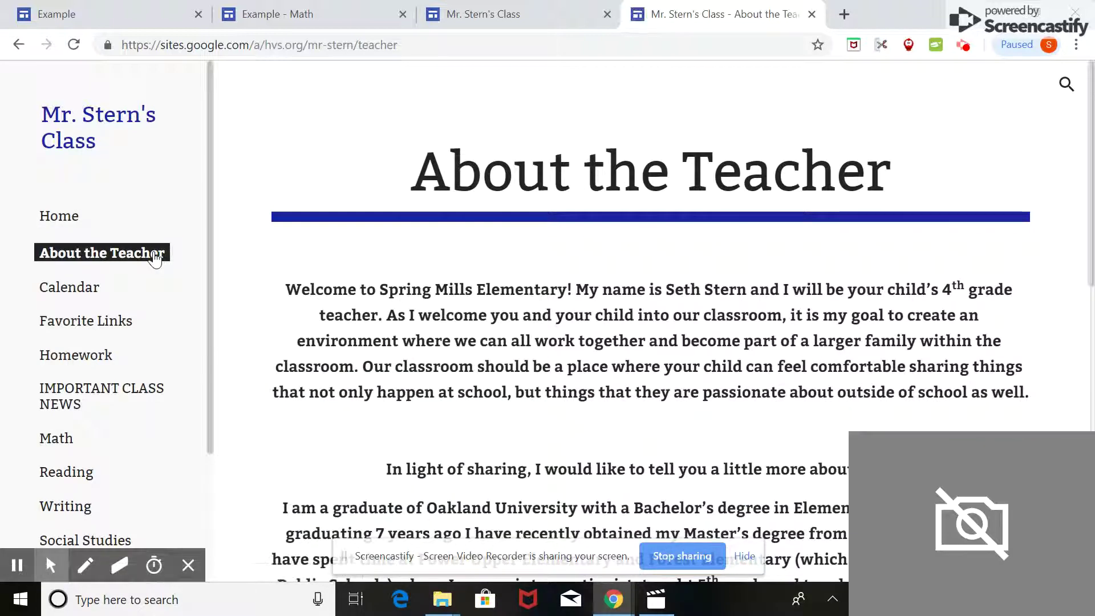
pyautogui.click(53, 288)
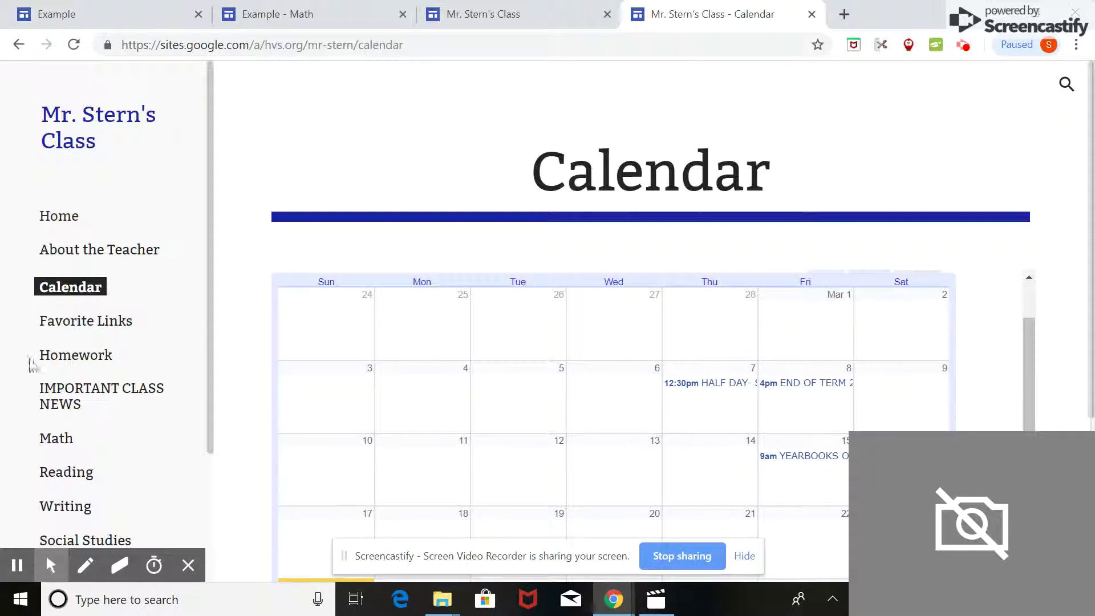
pyautogui.click(63, 323)
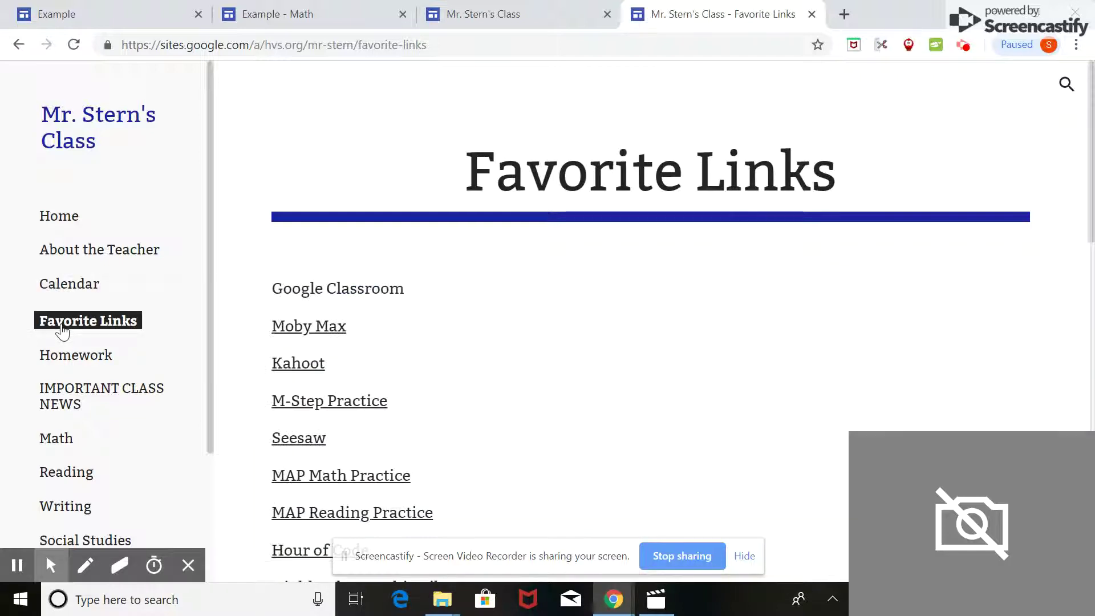
pyautogui.scroll(-9, 486, 403)
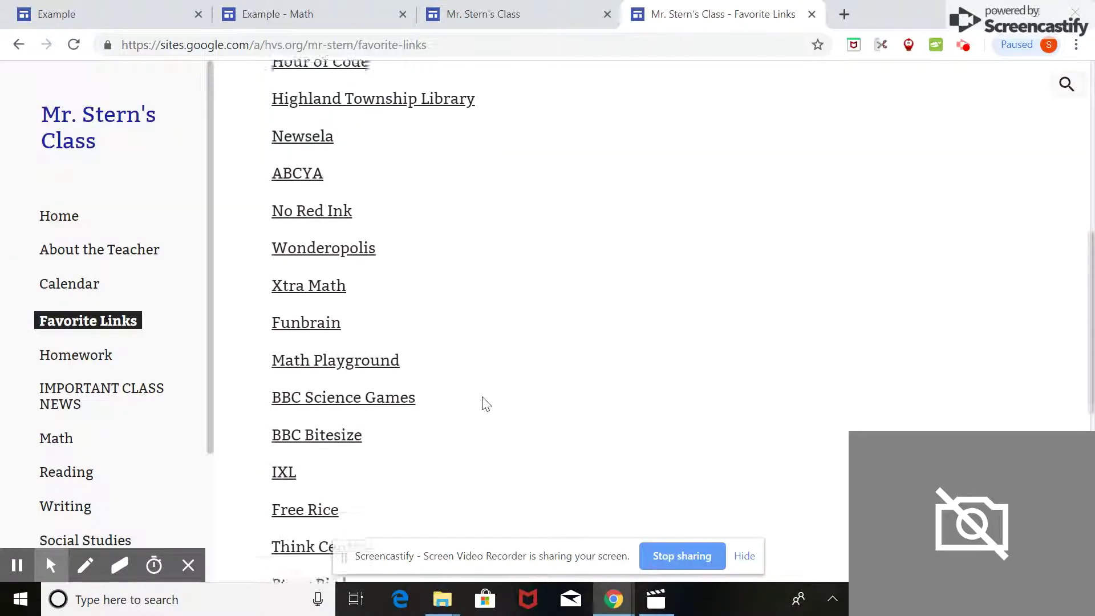
pyautogui.scroll(-8, 486, 403)
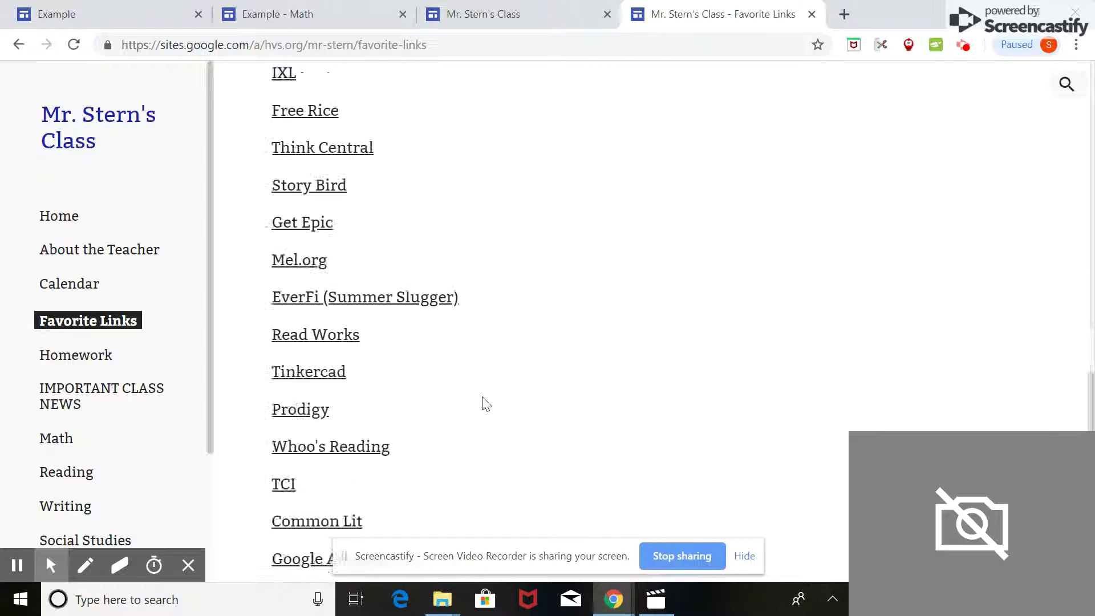
pyautogui.scroll(5, 485, 403)
pyautogui.scroll(12, 485, 404)
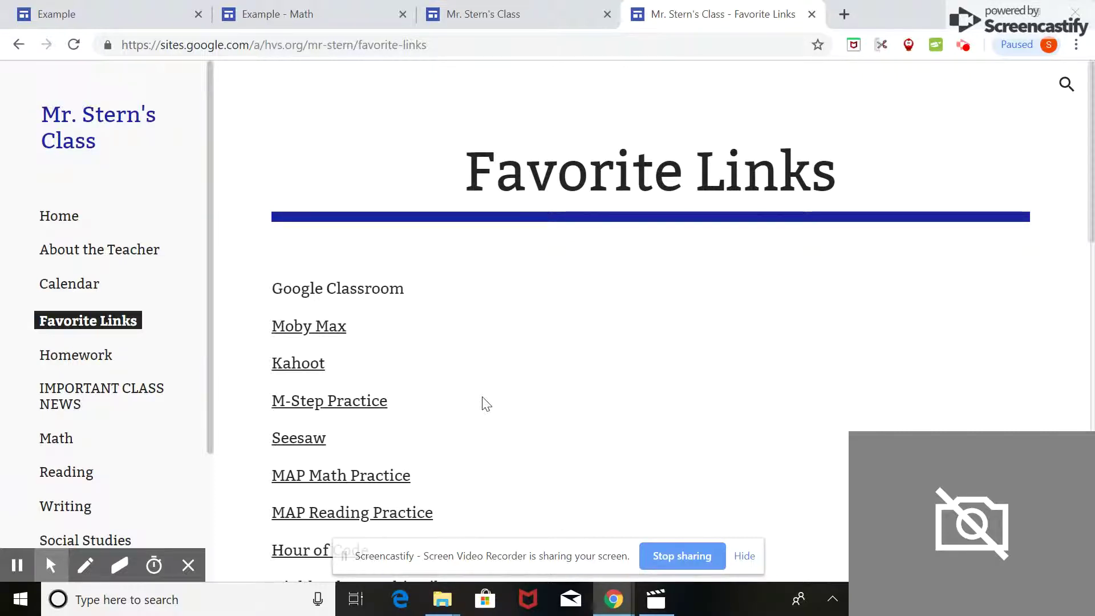
pyautogui.scroll(-13, 486, 403)
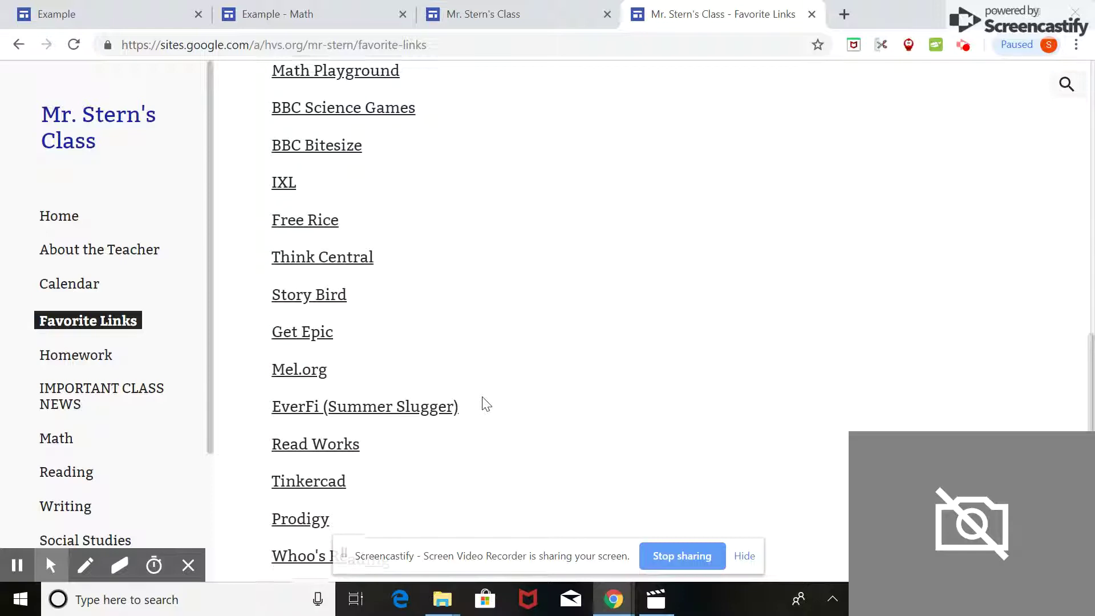
pyautogui.scroll(-4, 486, 403)
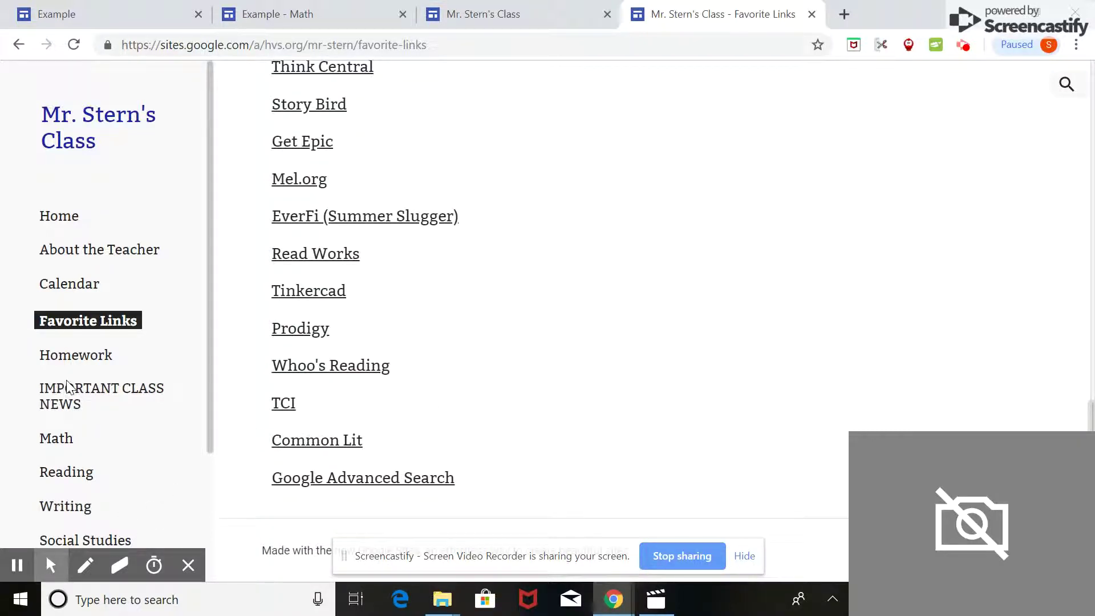
# Step: Look through the class site's Homework page and view the IMPORTANT CLASS NEWS page
pyautogui.click(87, 368)
pyautogui.scroll(-3, 584, 305)
pyautogui.scroll(3, 585, 306)
pyautogui.scroll(-3, 584, 309)
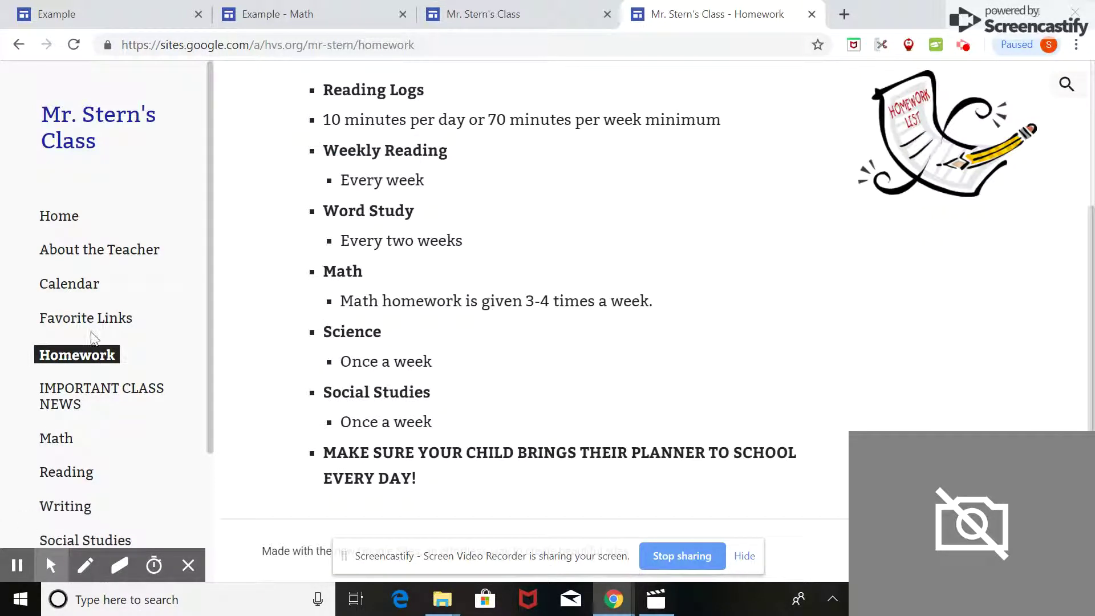
pyautogui.click(81, 406)
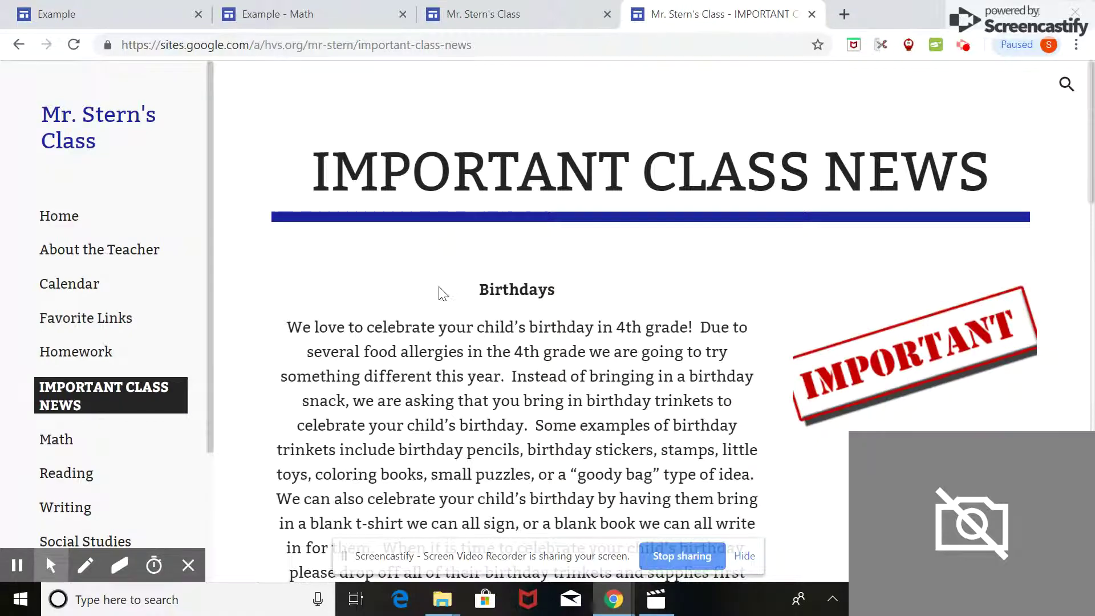
# Step: Read through the whole IMPORTANT CLASS NEWS page of the published class site and return to its start
pyautogui.scroll(-8, 440, 287)
pyautogui.scroll(-5, 440, 291)
pyautogui.scroll(13, 439, 294)
# Step: View the published class site's Math, Reading and Writing pages one after another
pyautogui.click(65, 452)
pyautogui.click(63, 479)
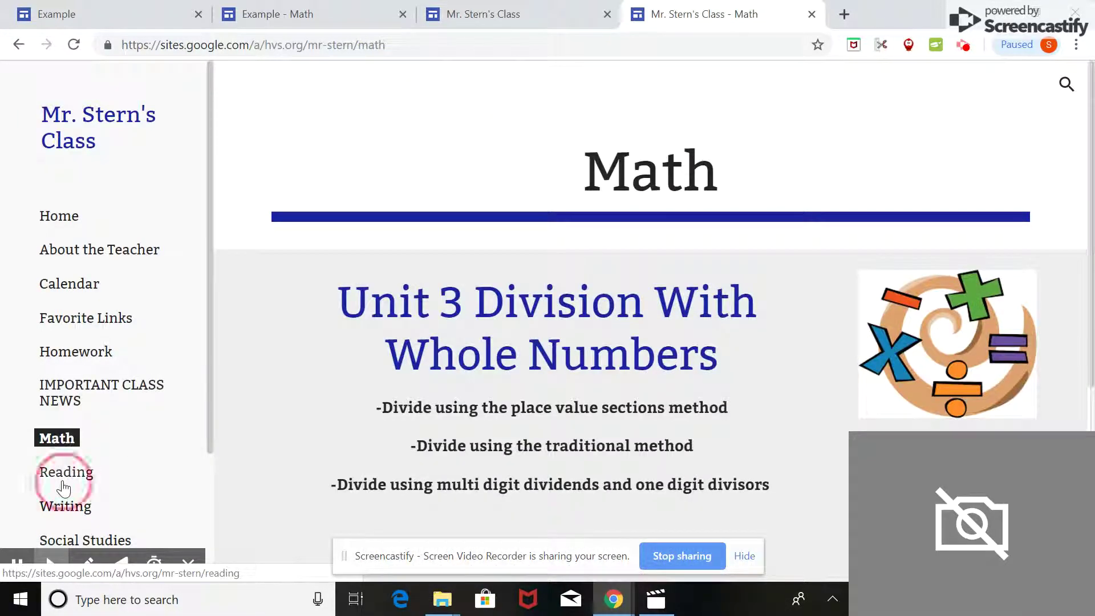
pyautogui.click(64, 508)
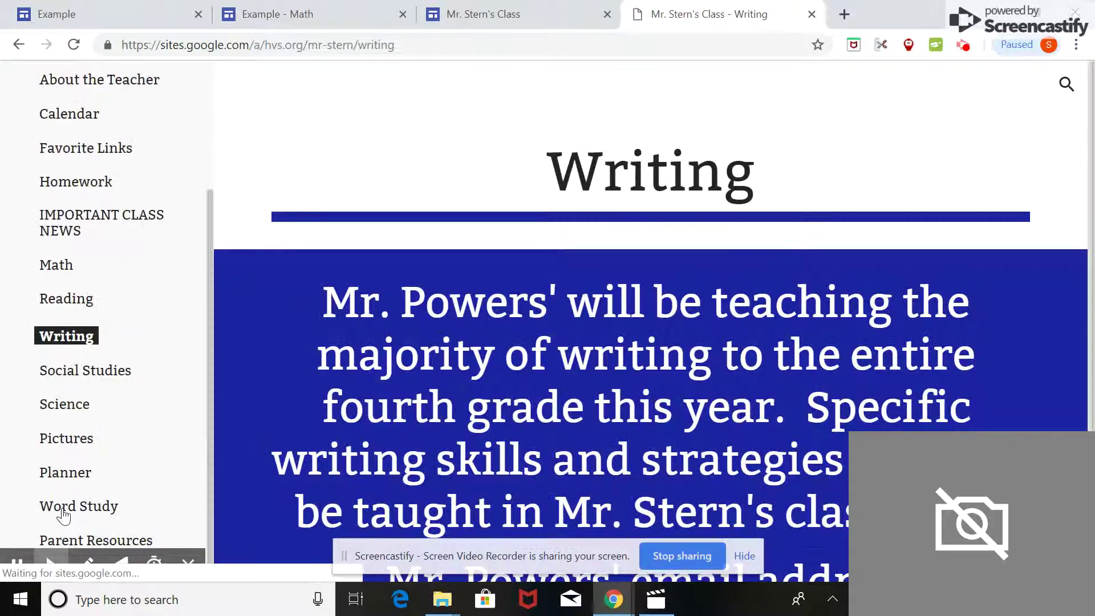
# Step: View the class site's Pictures page and examine the weekly schedule on its Planner page
pyautogui.click(80, 440)
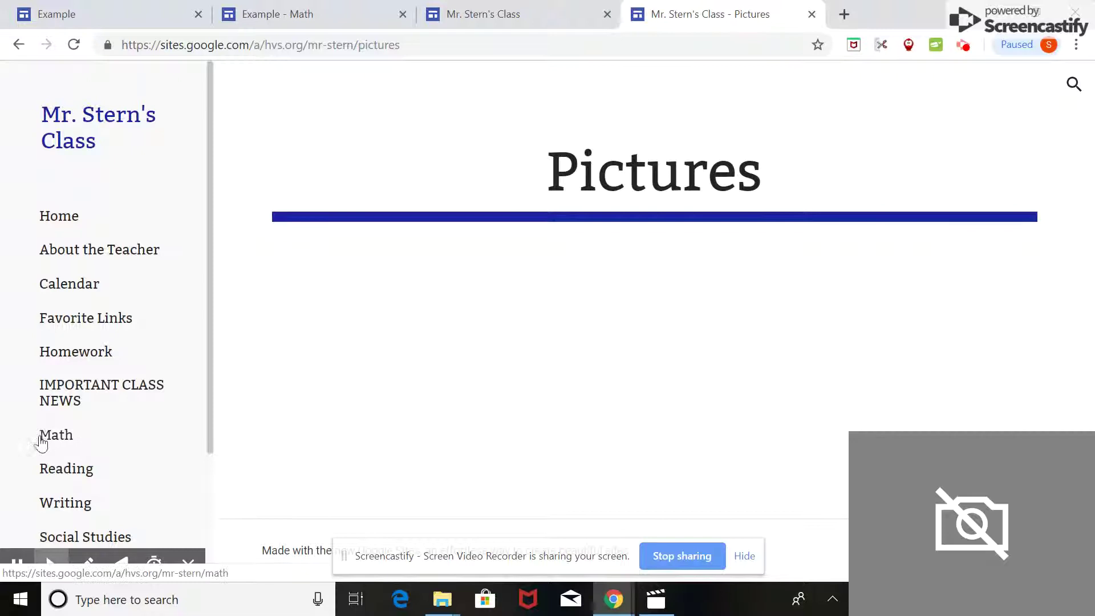
pyautogui.scroll(-3, 71, 502)
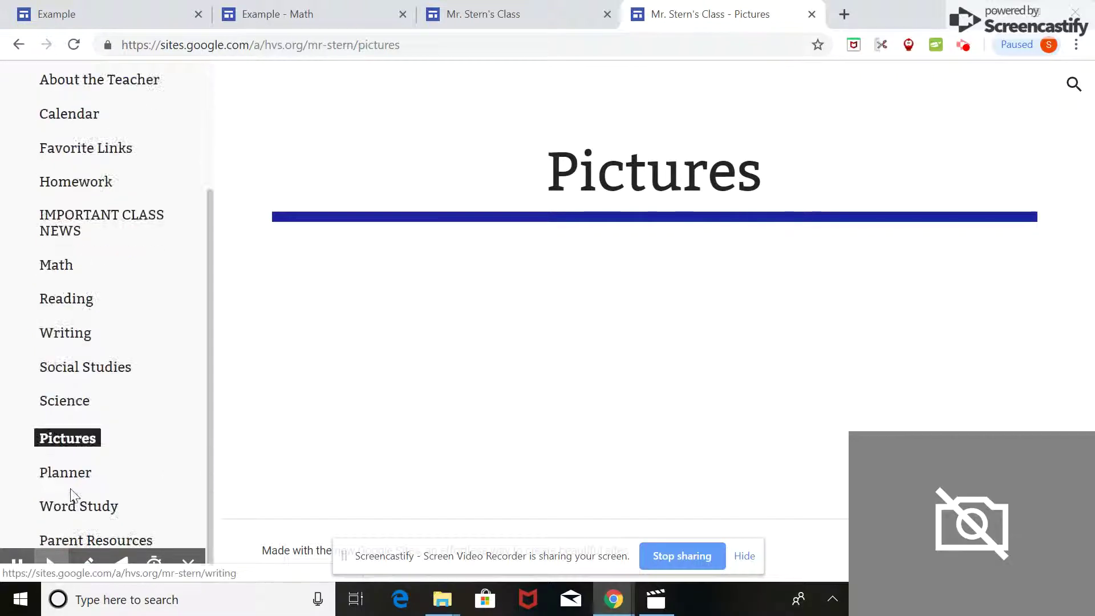
pyautogui.click(73, 481)
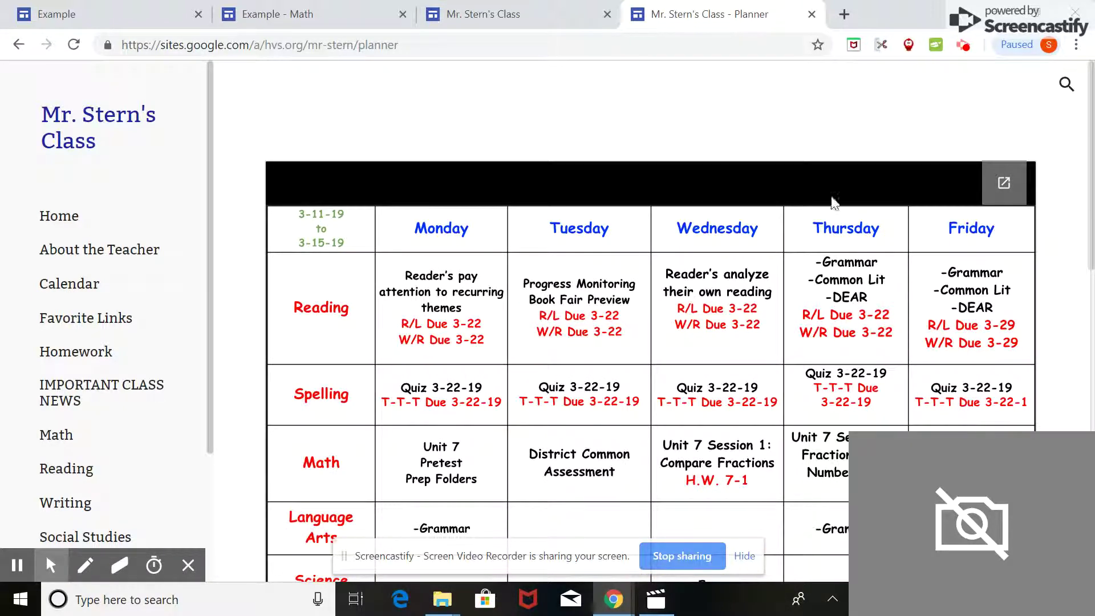
pyautogui.scroll(-2, 813, 361)
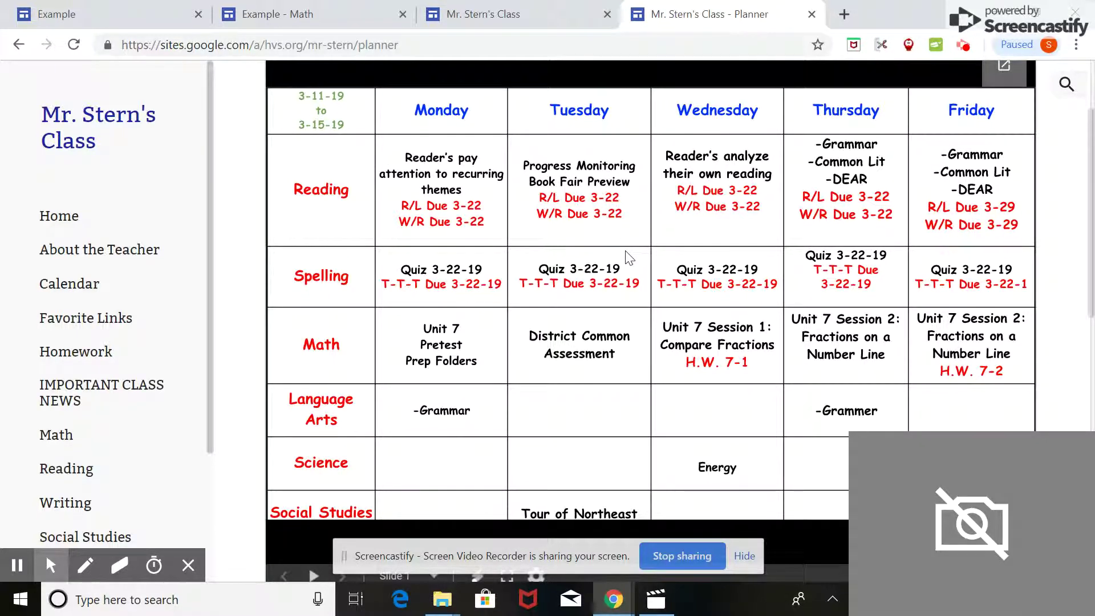
# Step: View the class site's Word Study and Parent Resources pages and look over the site's full page list
pyautogui.scroll(-3, 111, 318)
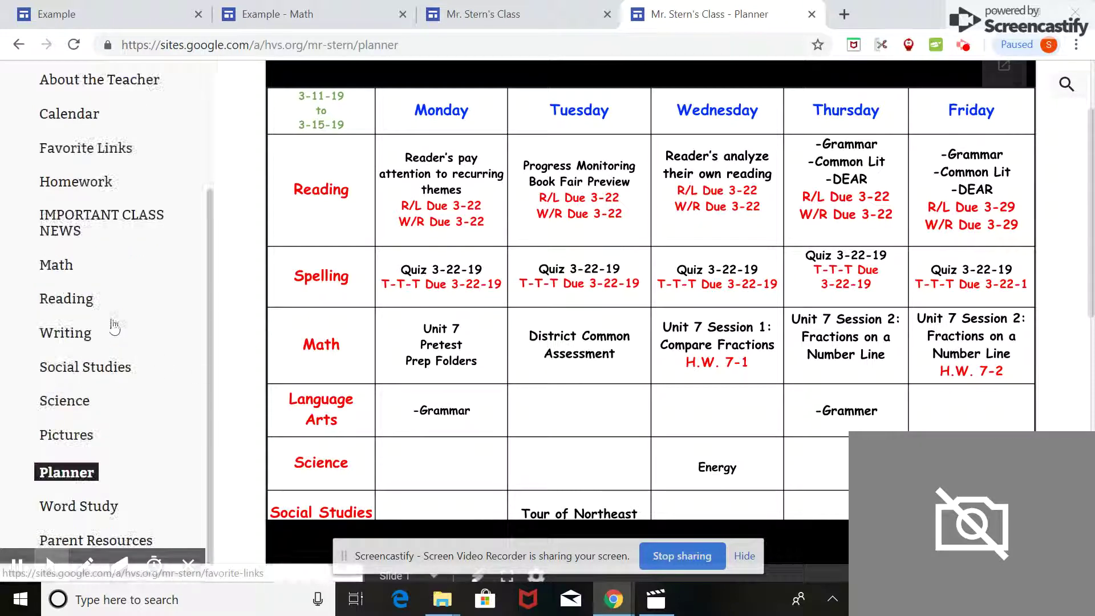
pyautogui.click(89, 510)
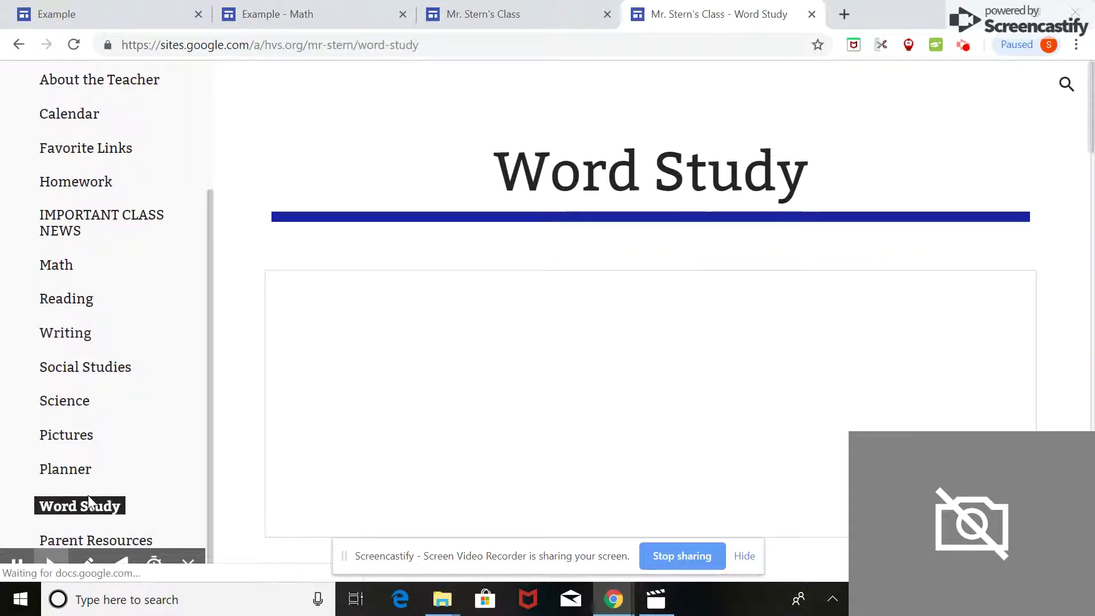
pyautogui.click(101, 543)
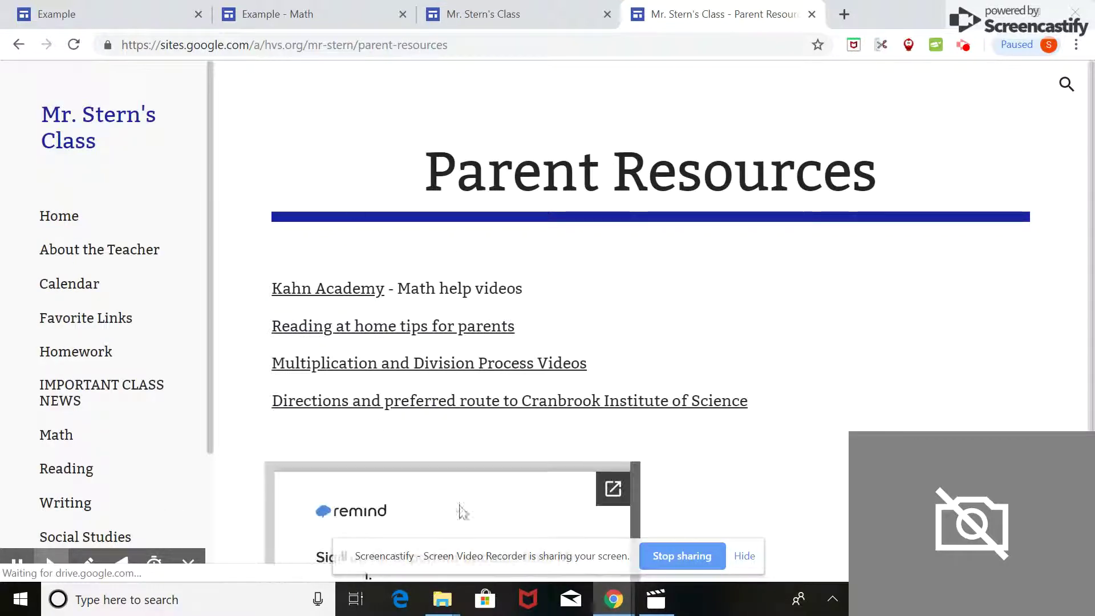
pyautogui.scroll(-3, 166, 442)
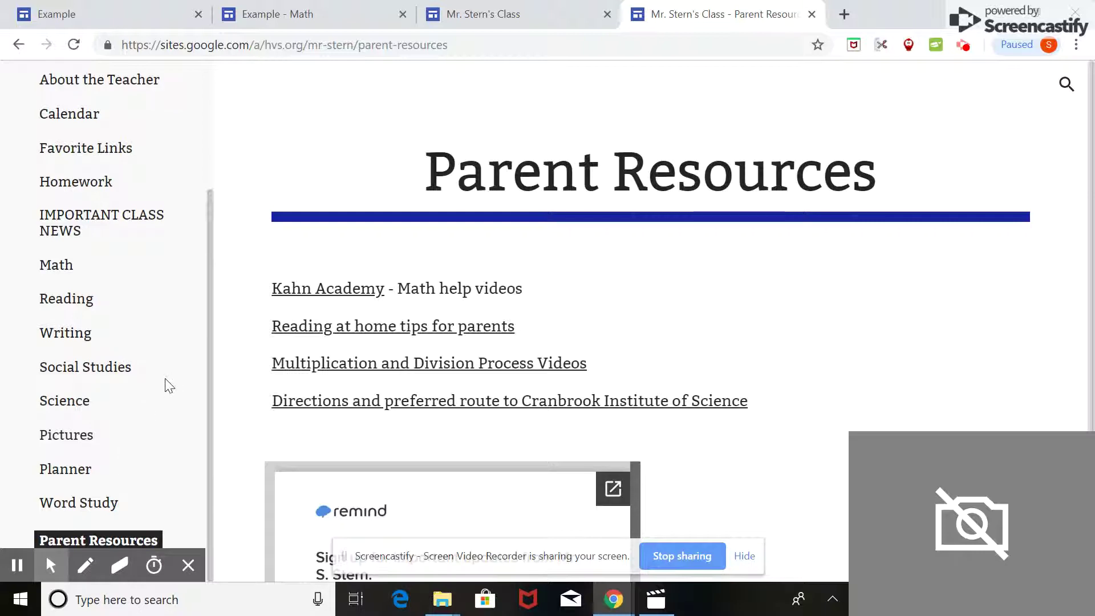
pyautogui.scroll(3, 165, 382)
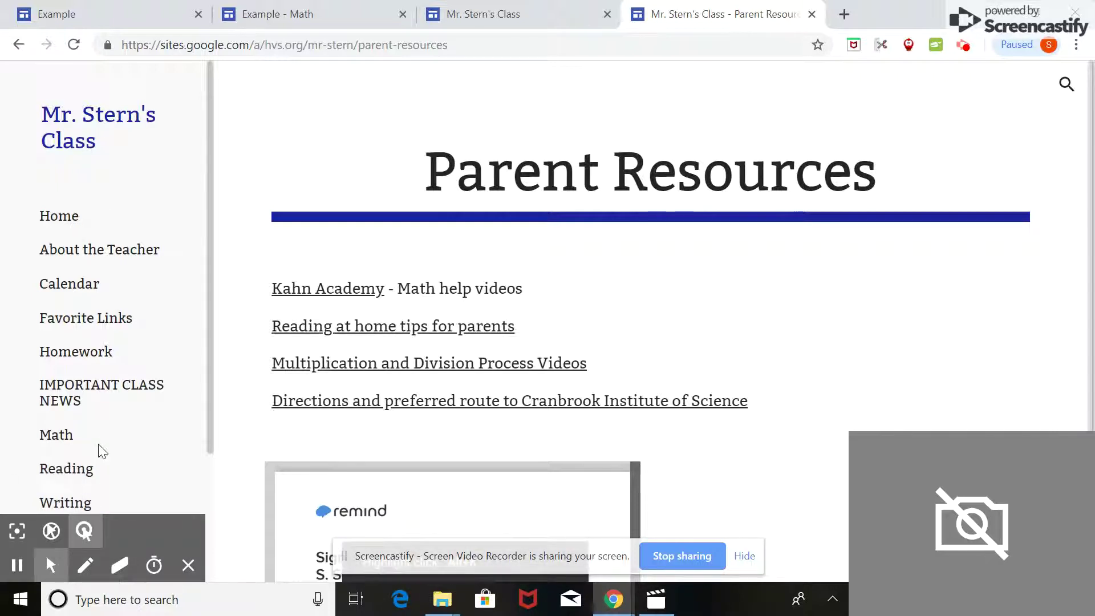
pyautogui.scroll(-3, 97, 447)
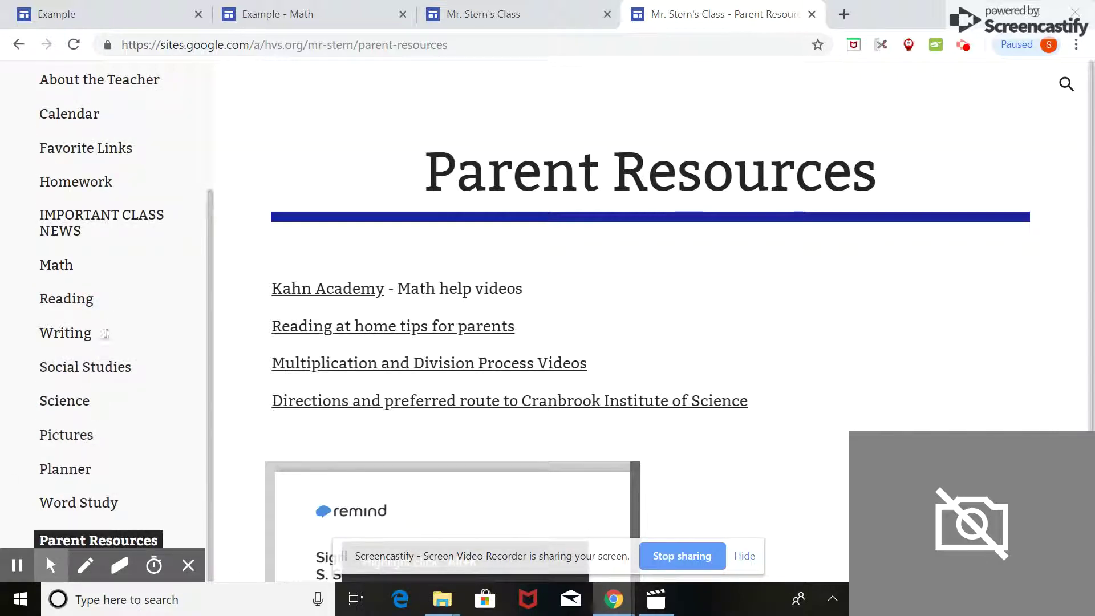
# Step: Return to the class site's Favorite Links page and look through the entire list of links again
pyautogui.click(129, 147)
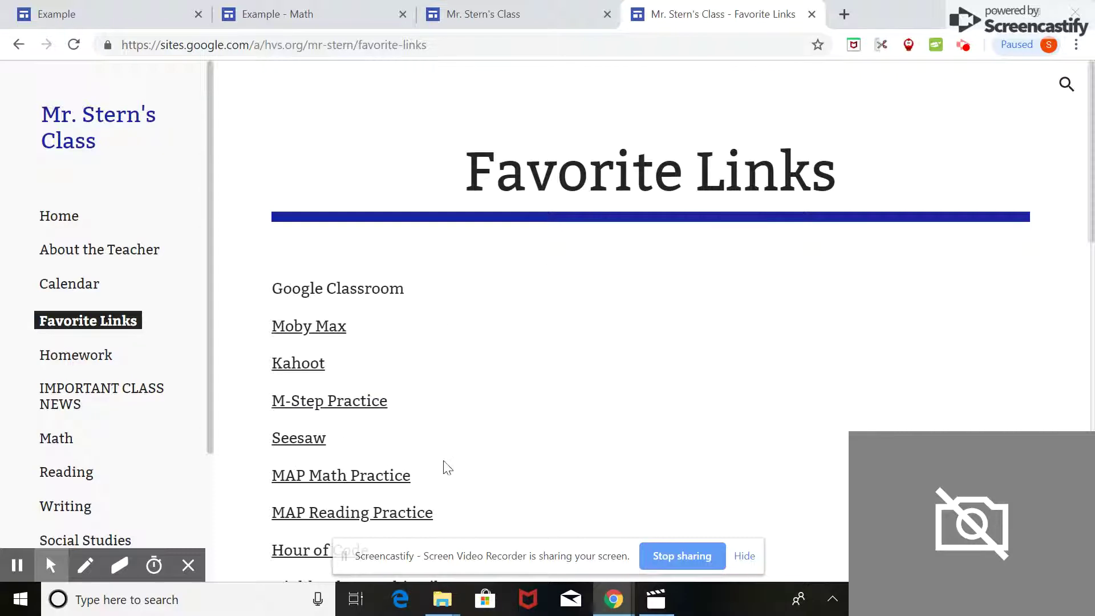
pyautogui.scroll(-10, 435, 378)
pyautogui.scroll(-5, 438, 381)
pyautogui.scroll(9, 438, 381)
pyautogui.scroll(6, 438, 381)
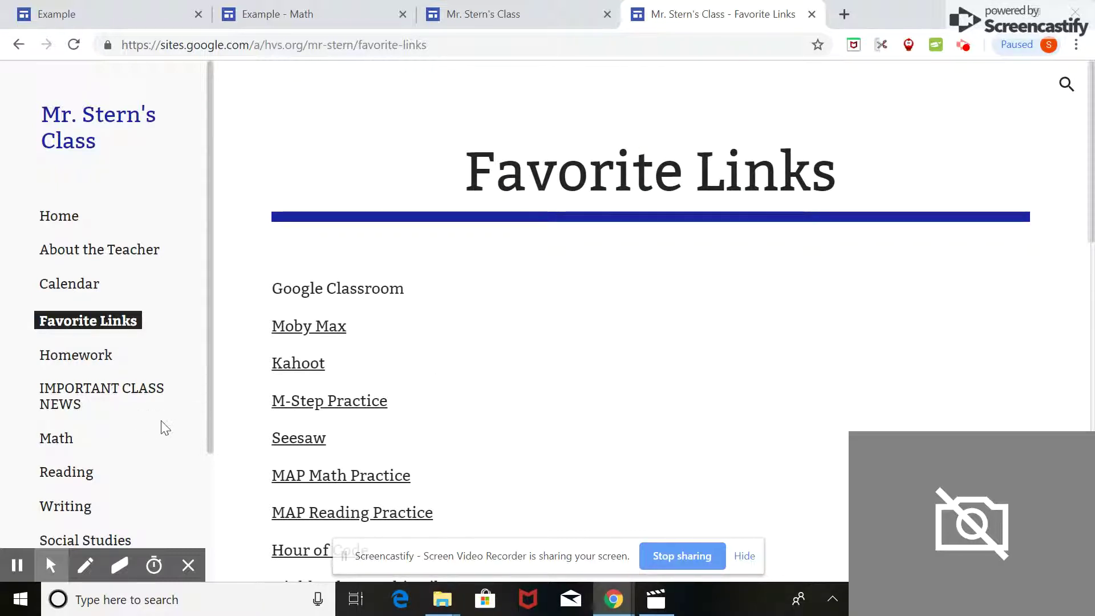
# Step: Reopen the class site's Planner page and review the list of site pages beside it
pyautogui.scroll(-3, 160, 420)
pyautogui.click(62, 476)
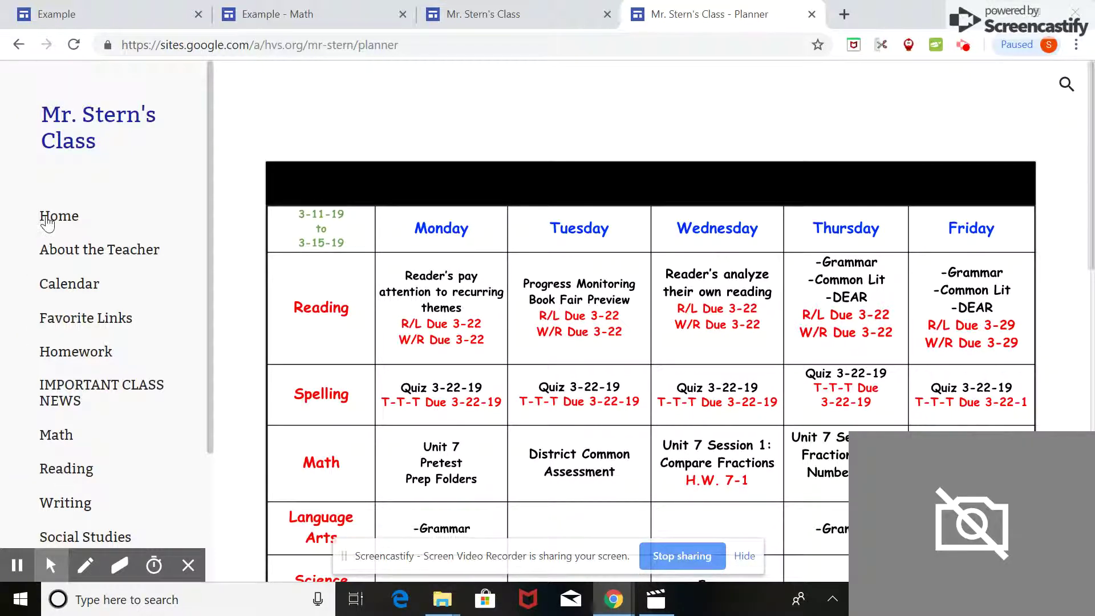
pyautogui.scroll(-3, 48, 224)
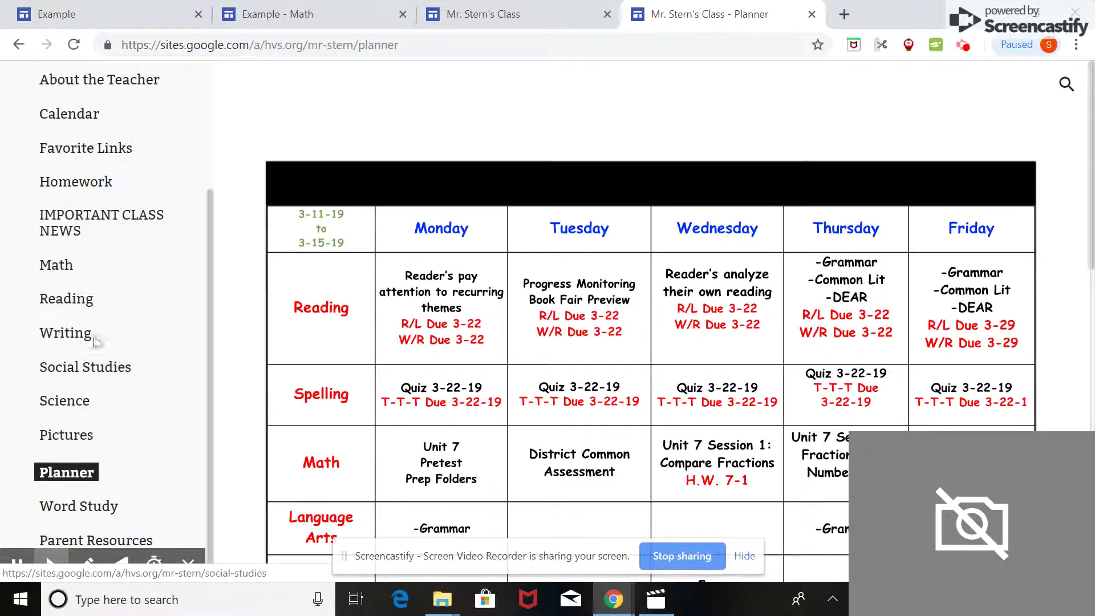
pyautogui.scroll(3, 105, 214)
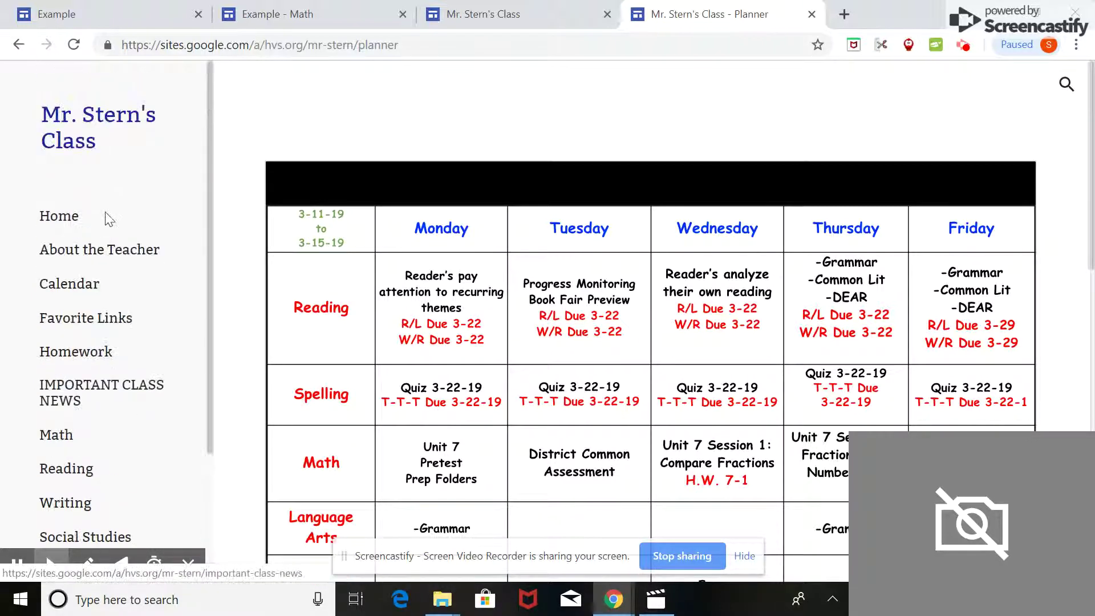